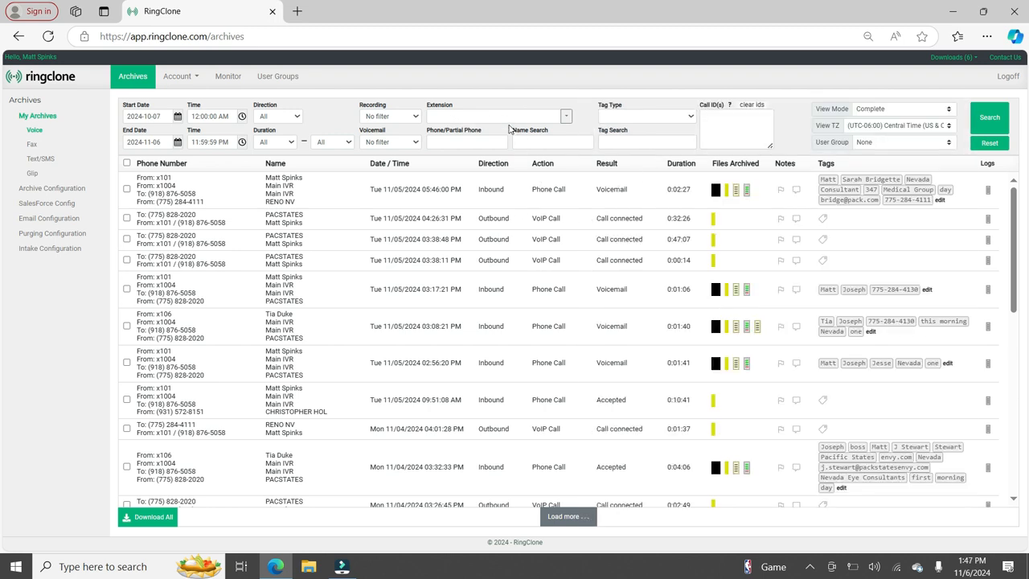
Set the start date of the voice archive filter to 2024-04-01
left_click(177, 116)
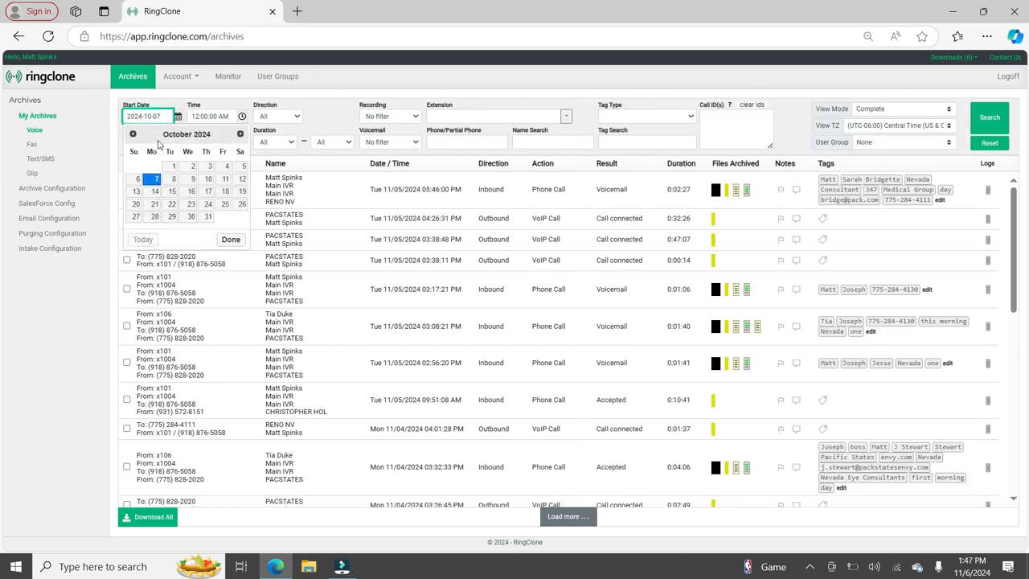
left_click(132, 133)
left_click(133, 134)
left_click(132, 133)
left_click(133, 134)
left_click(132, 133)
left_click(132, 134)
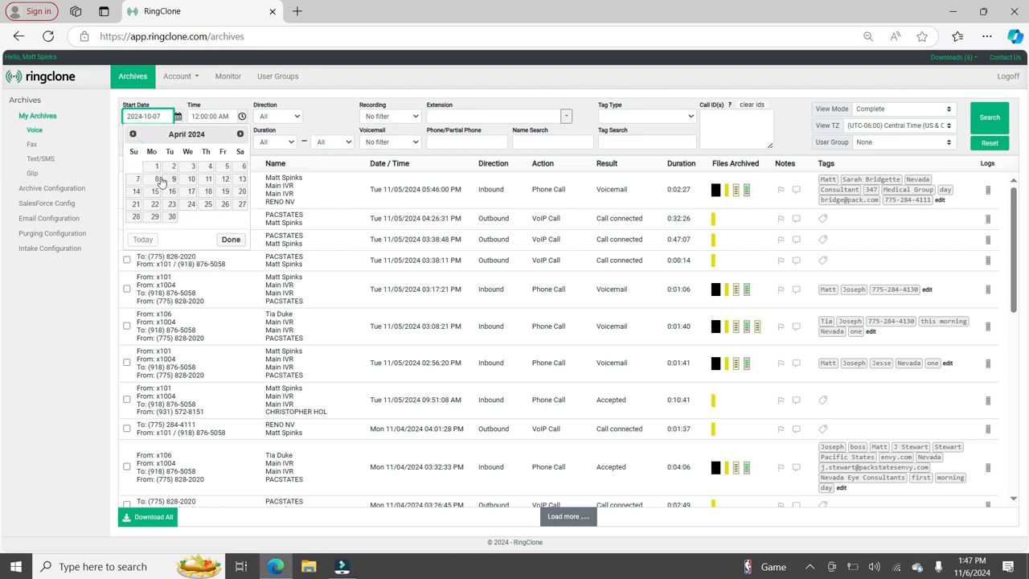
left_click(158, 168)
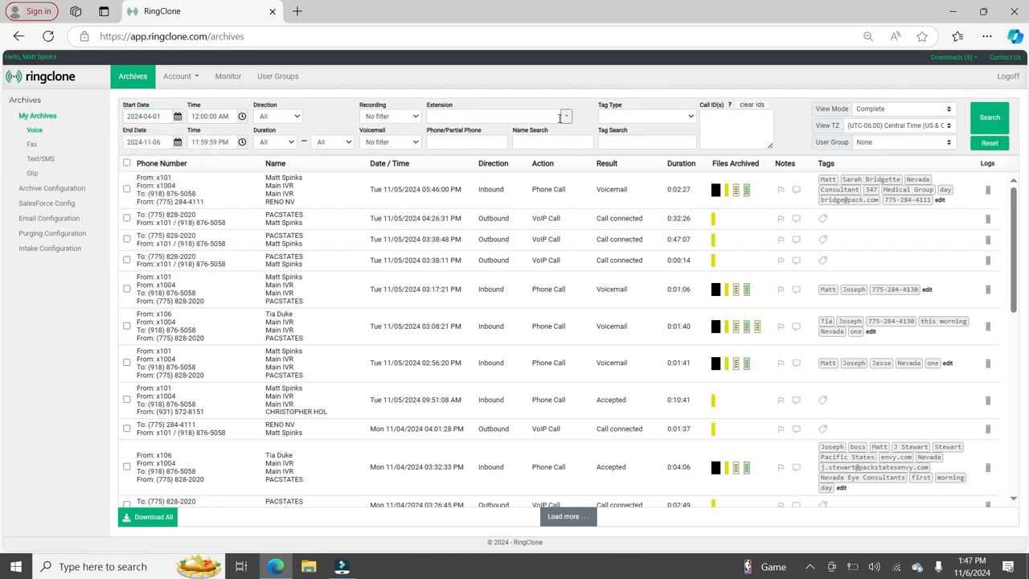
Search the voice archives for extension x101 with the partial phone number 1000
left_click(566, 119)
left_click(520, 133)
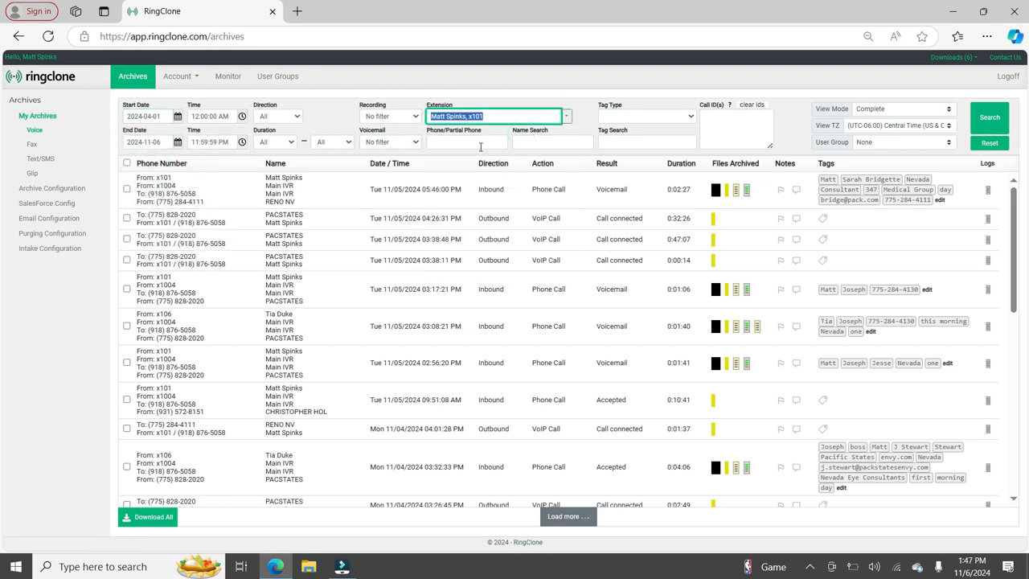
left_click(479, 142)
type("1000")
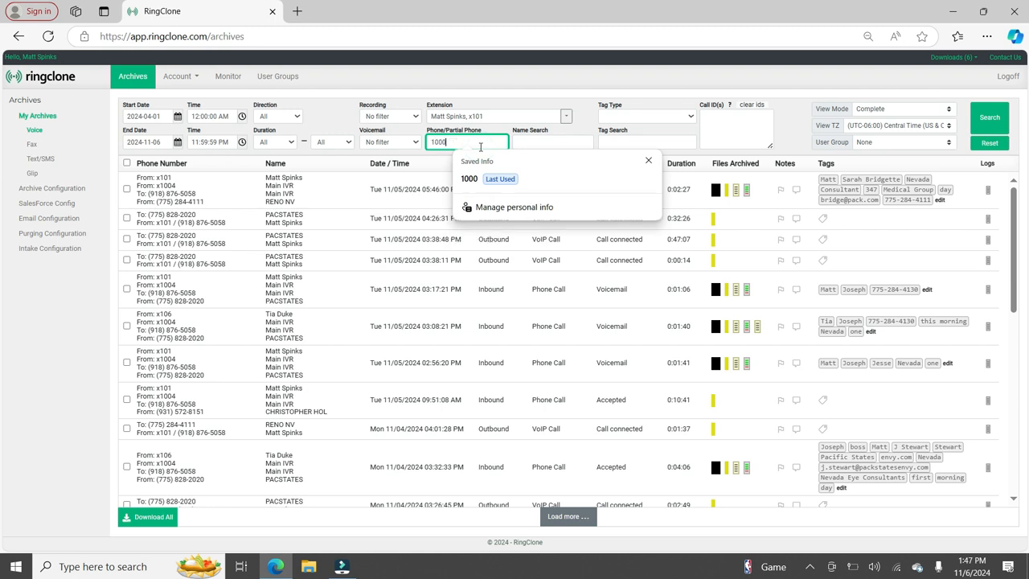
left_click(565, 107)
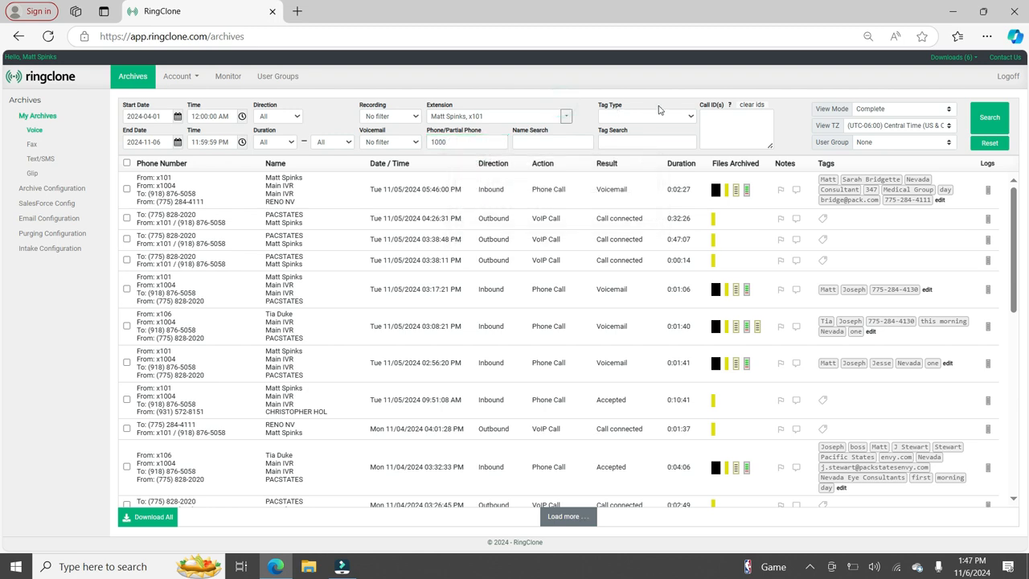
left_click(988, 118)
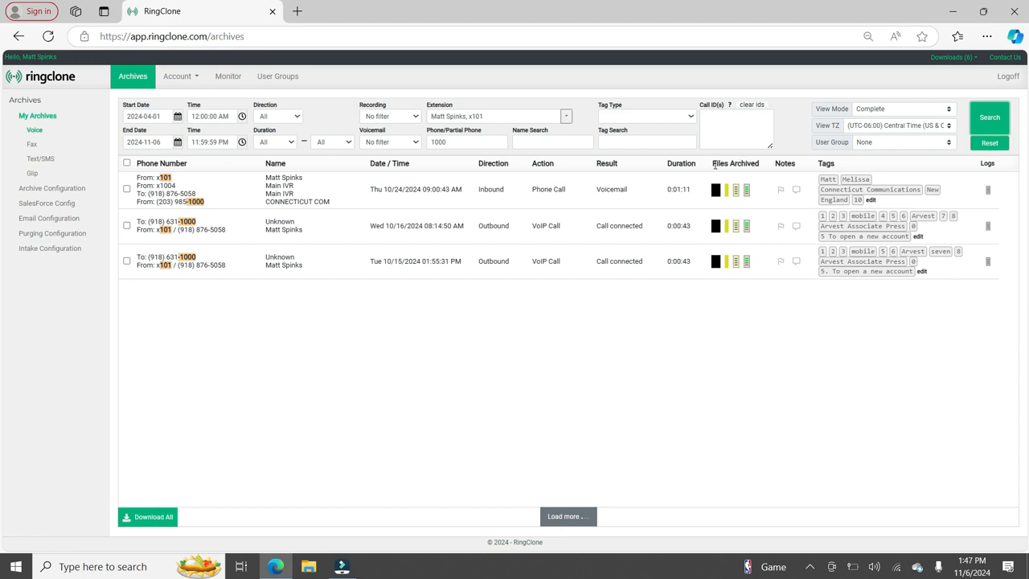
Examine the archived files and open the audio player for the 10/24/2024 voicemail call, then close it
left_click(714, 163)
left_click_drag(714, 164, 746, 168)
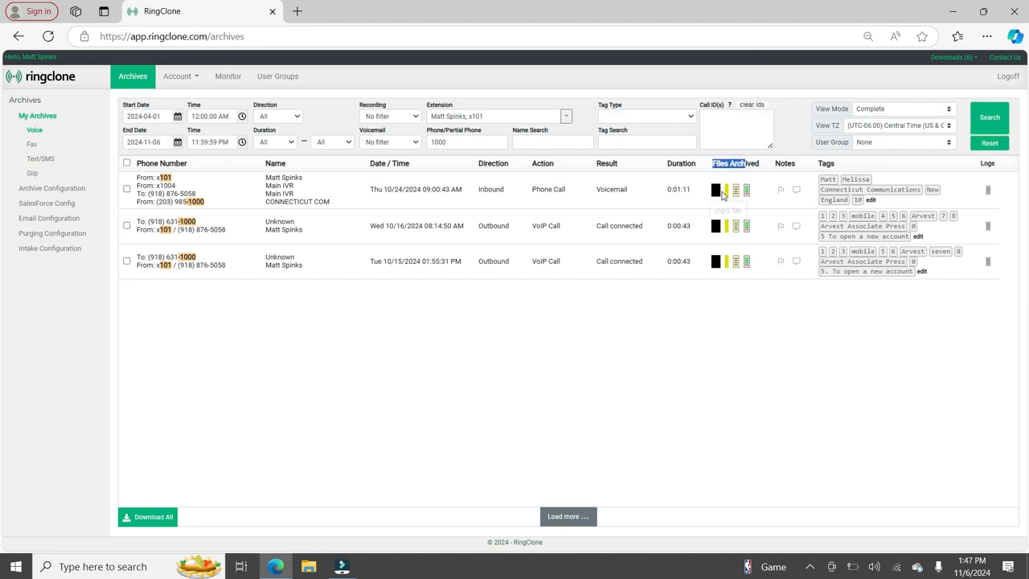
left_click(721, 166)
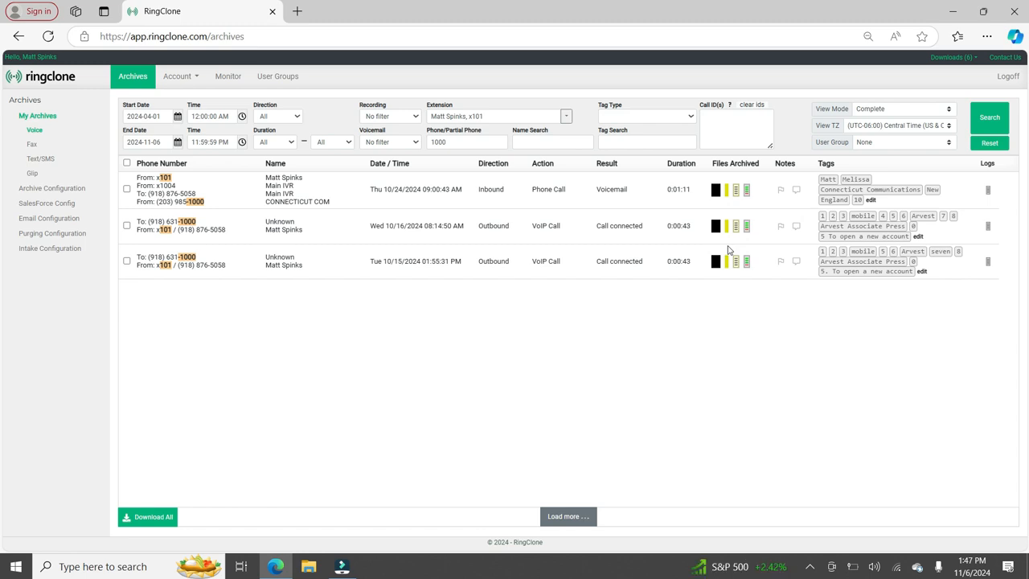
left_click(714, 193)
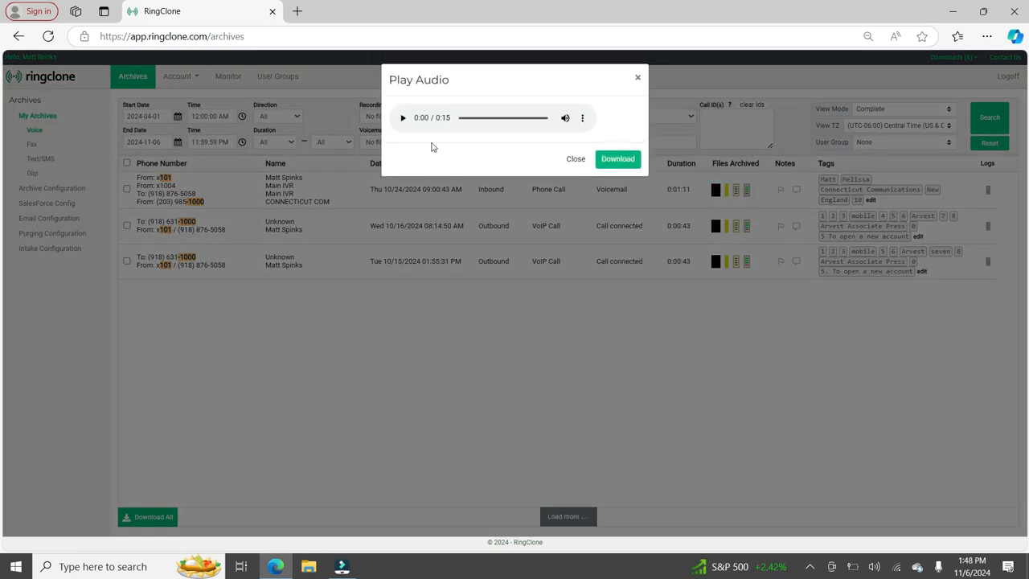
left_click(575, 160)
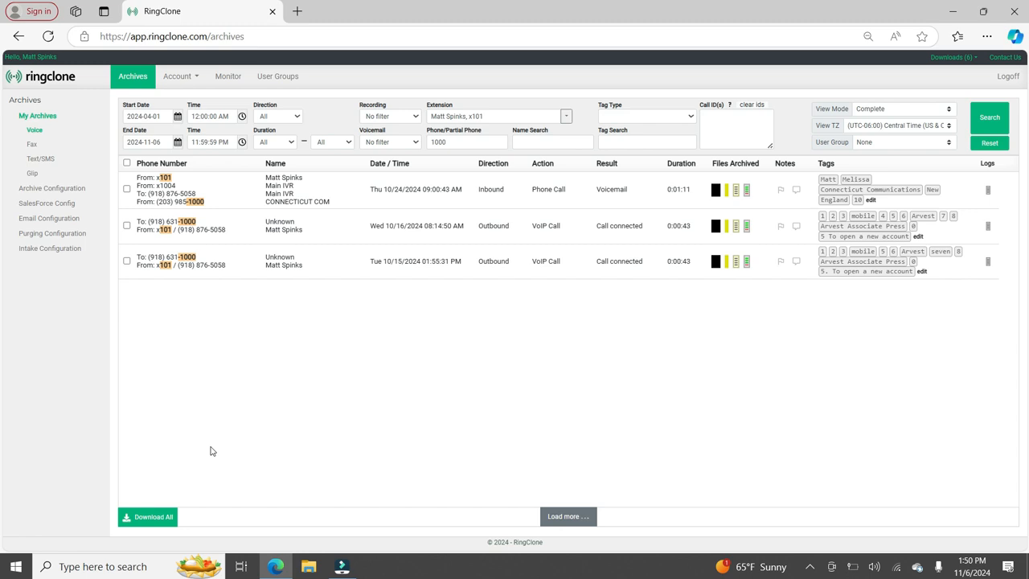
Download all search results as batch data with Content instead of Detailed logs, naming the file my_recordings.zip
left_click(148, 517)
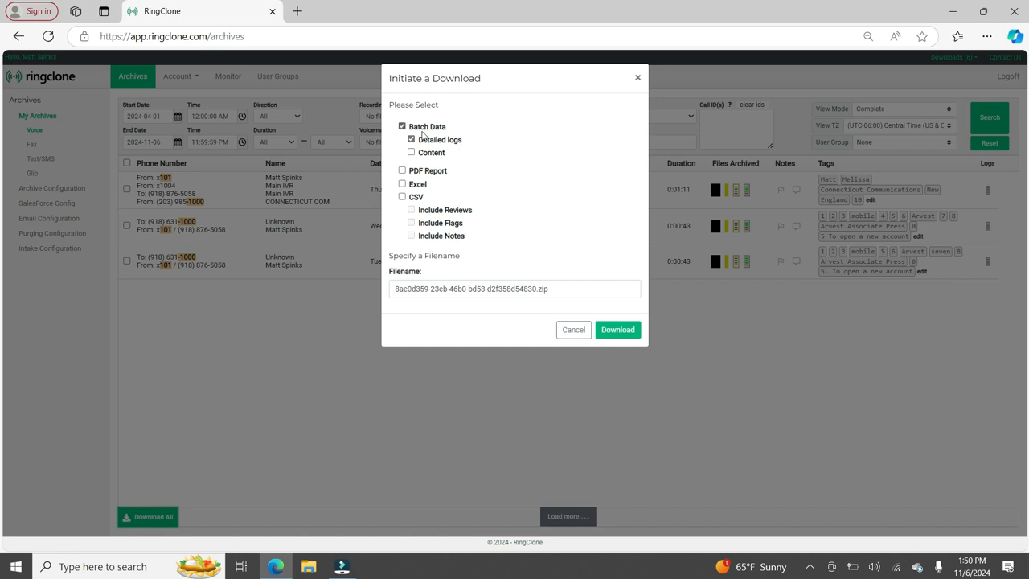
left_click(434, 152)
left_click(437, 142)
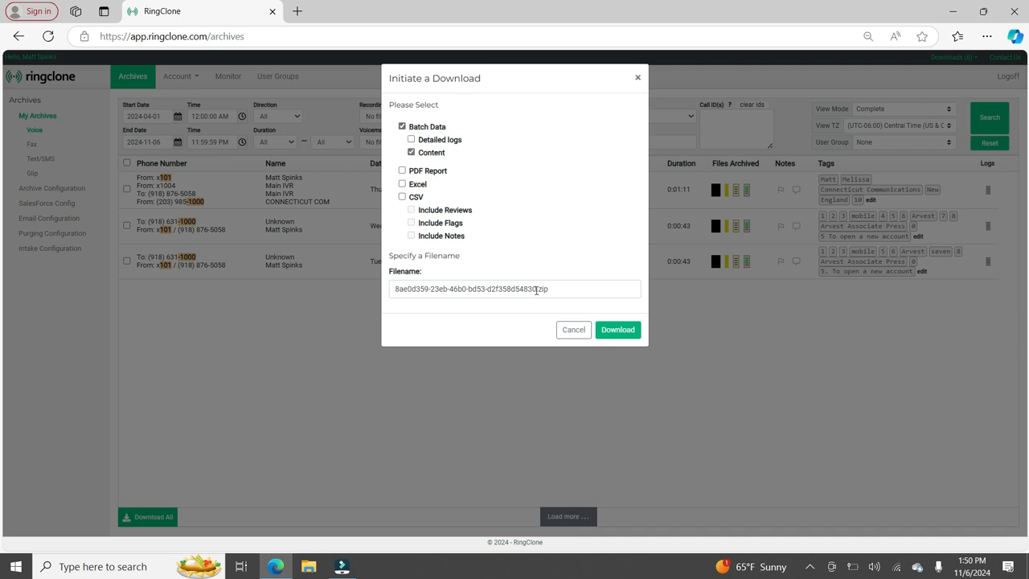
left_click_drag(536, 289, 289, 283)
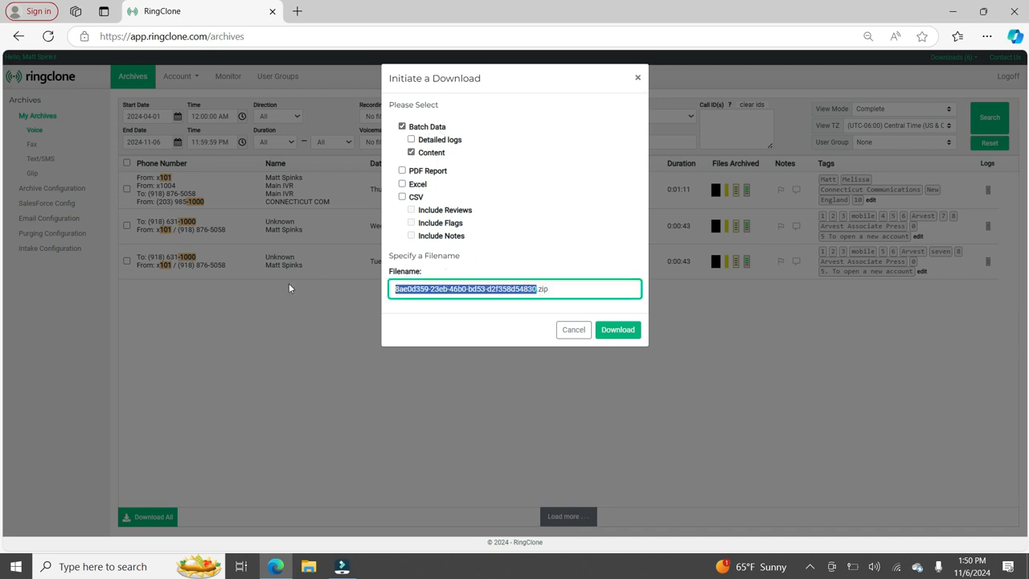
type("my_recordings")
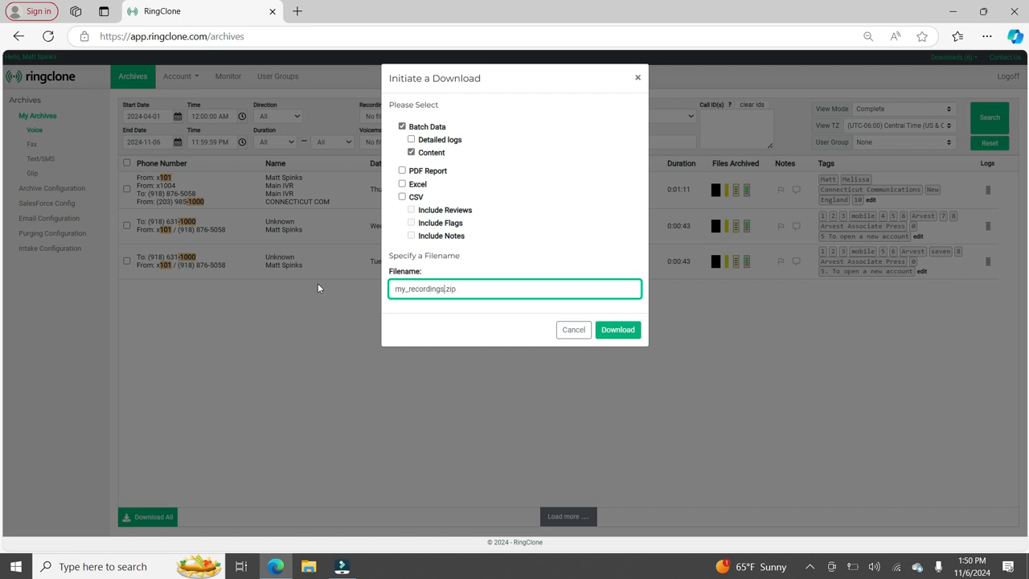
left_click(605, 331)
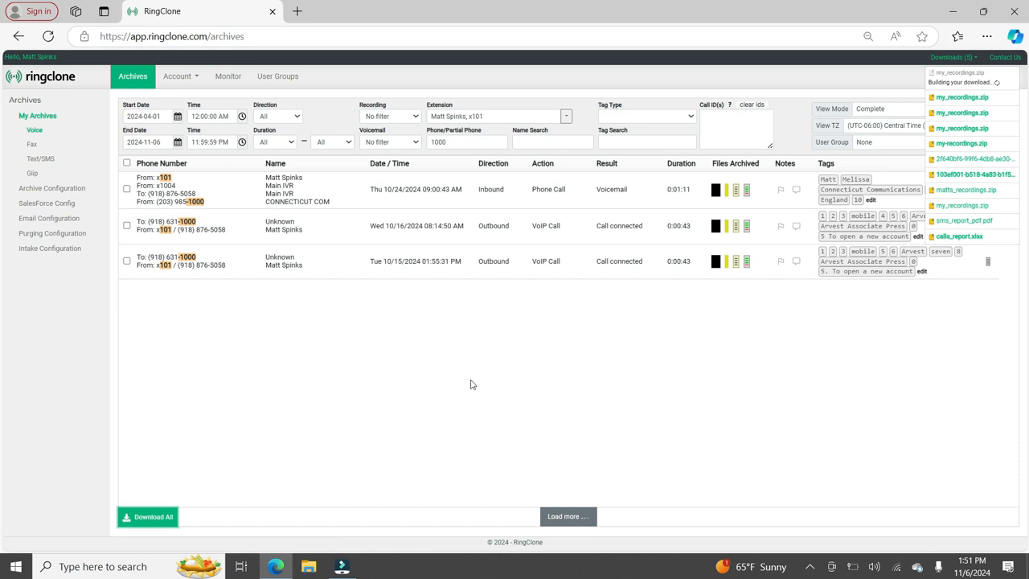
Try the PDF Report and Excel options for downloading all results and cancel the download
left_click(152, 517)
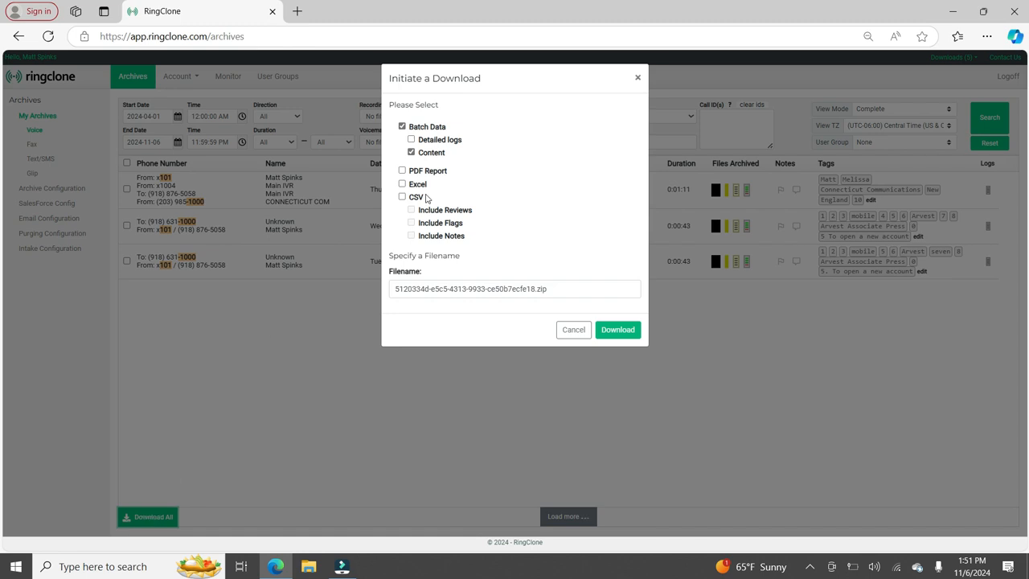
left_click(414, 174)
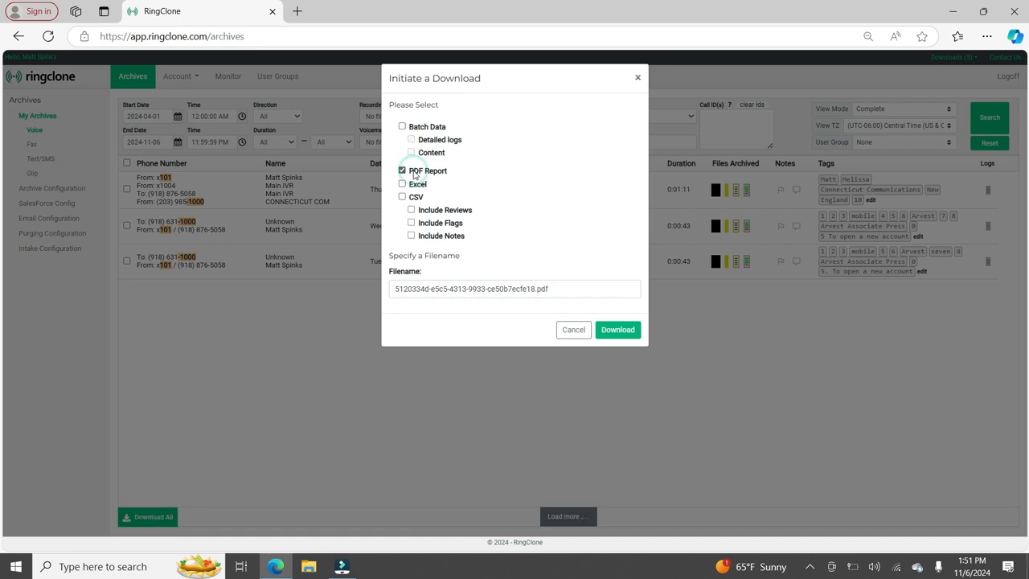
left_click(410, 185)
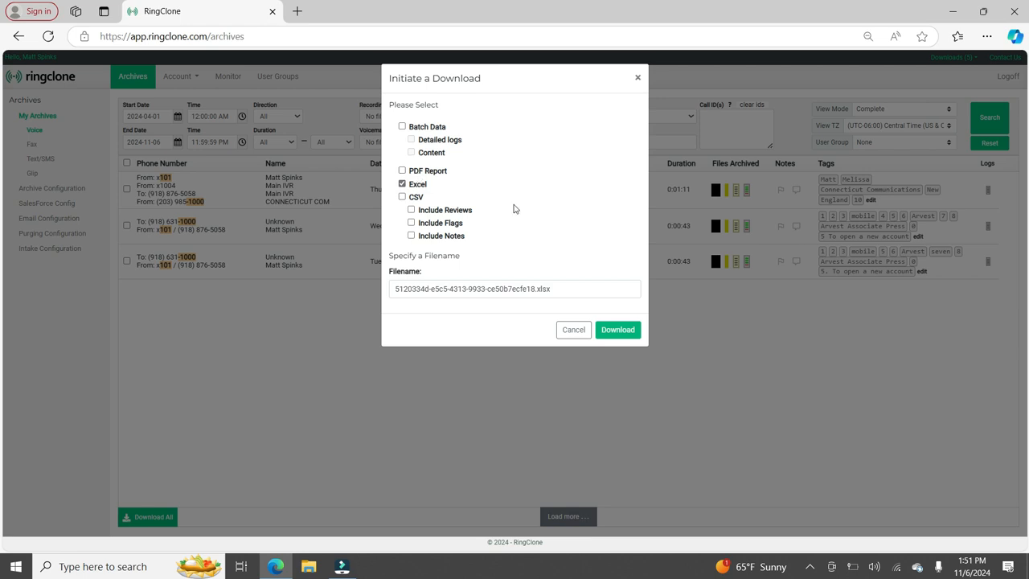
left_click(584, 329)
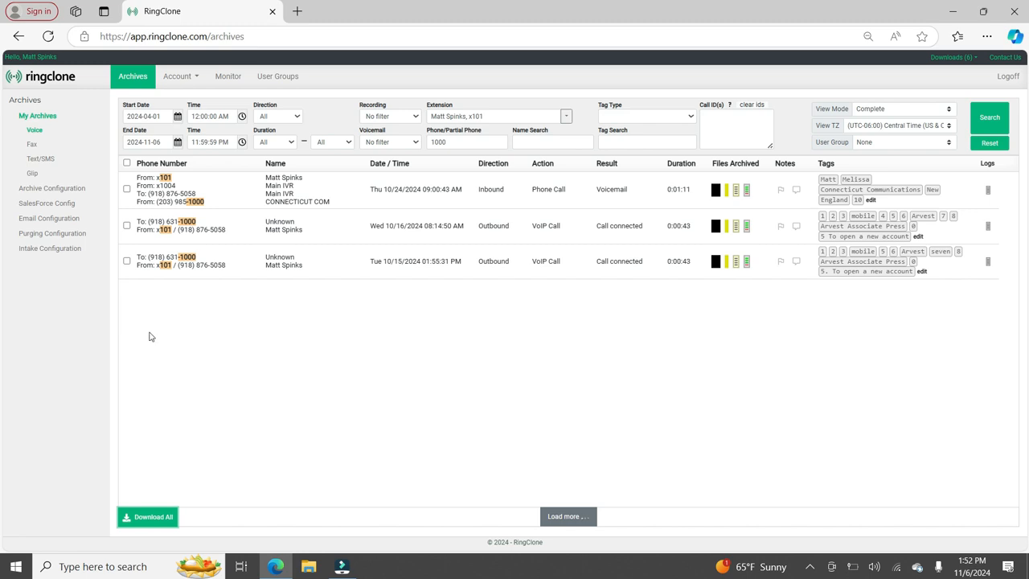
Review the available archive destinations and the Azure Blob Storage connection settings in Archive Configuration, leaving the destination selection without changing it
left_click(77, 191)
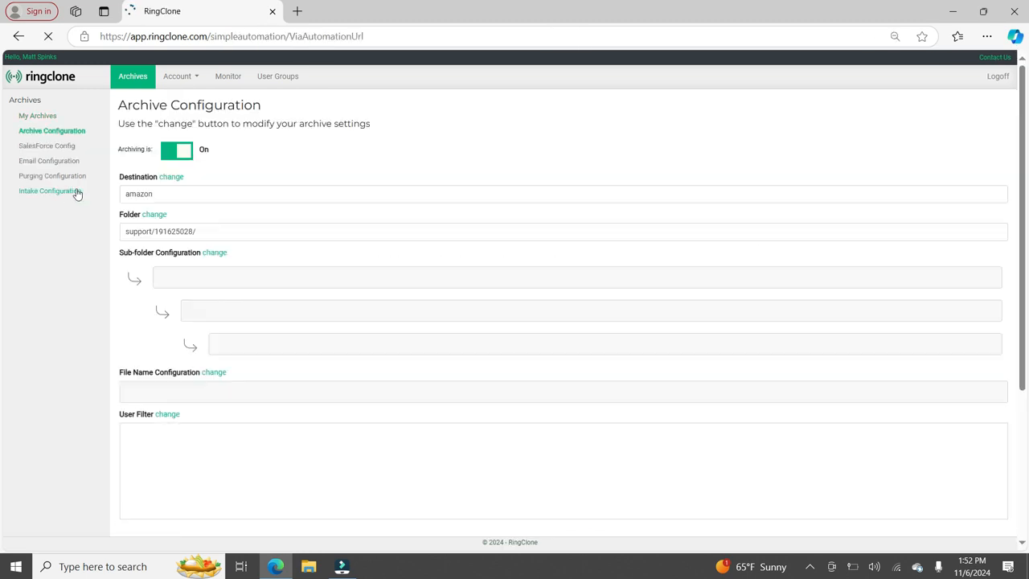
left_click(171, 179)
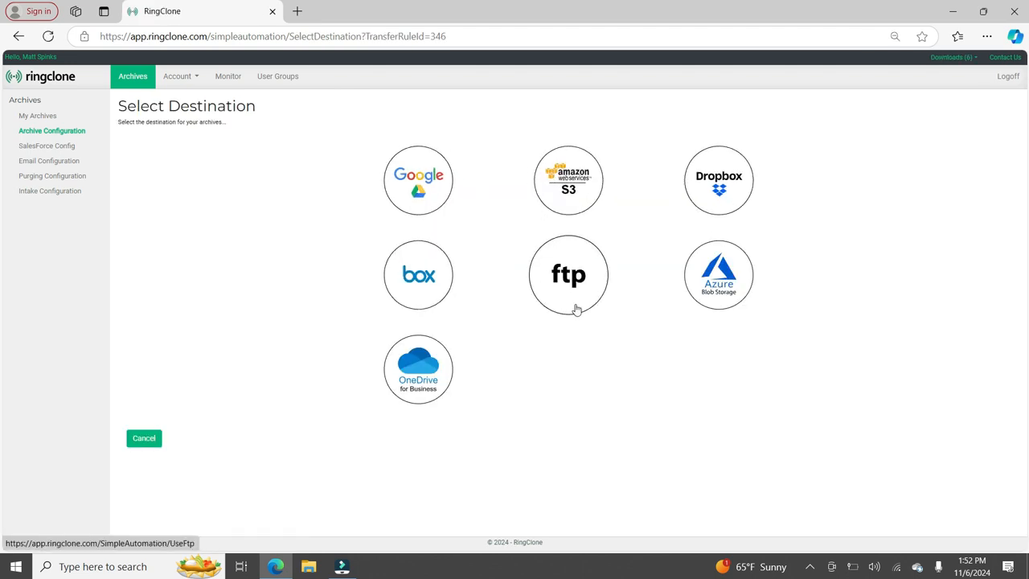
left_click(732, 302)
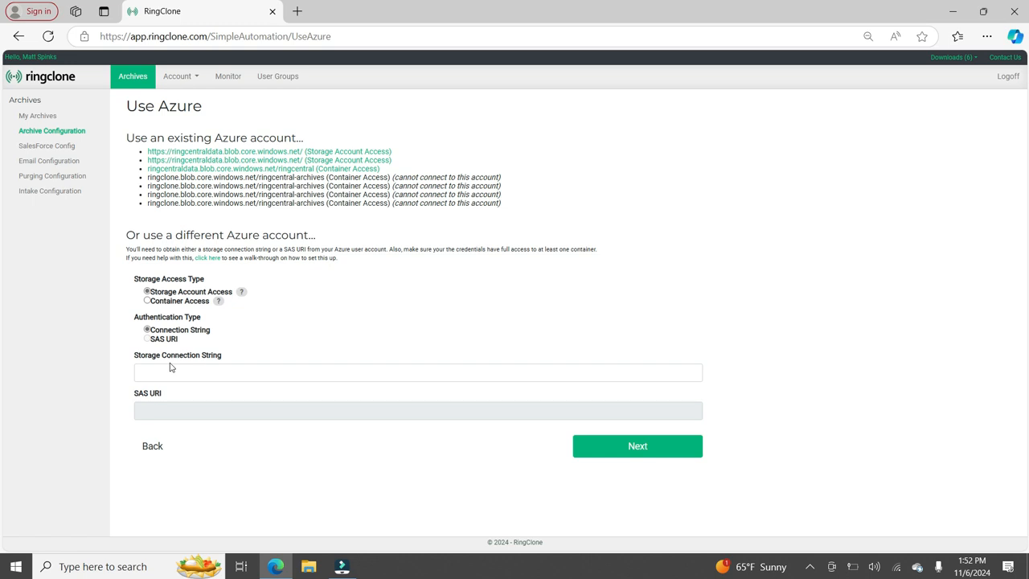
left_click(152, 446)
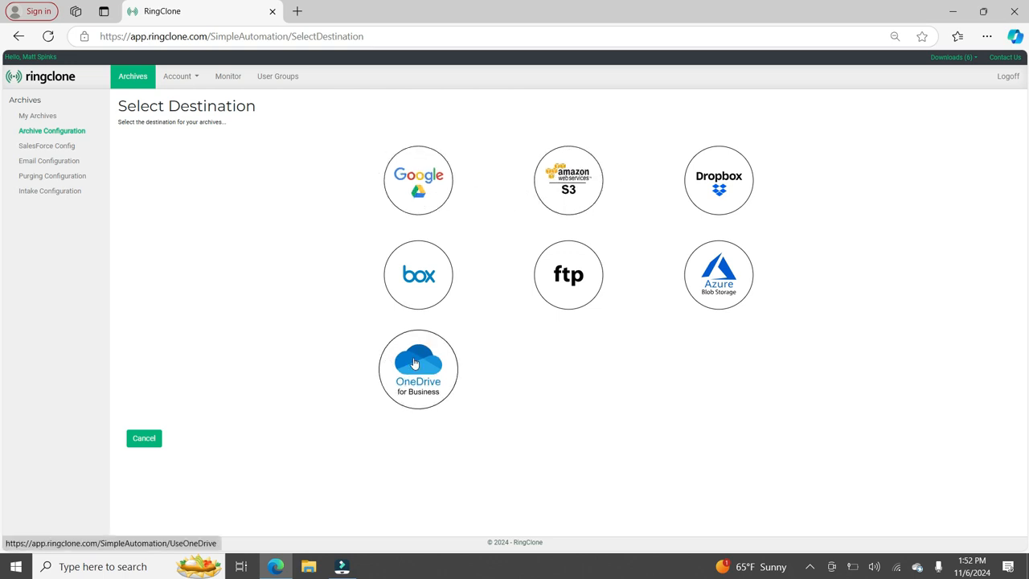
left_click(147, 444)
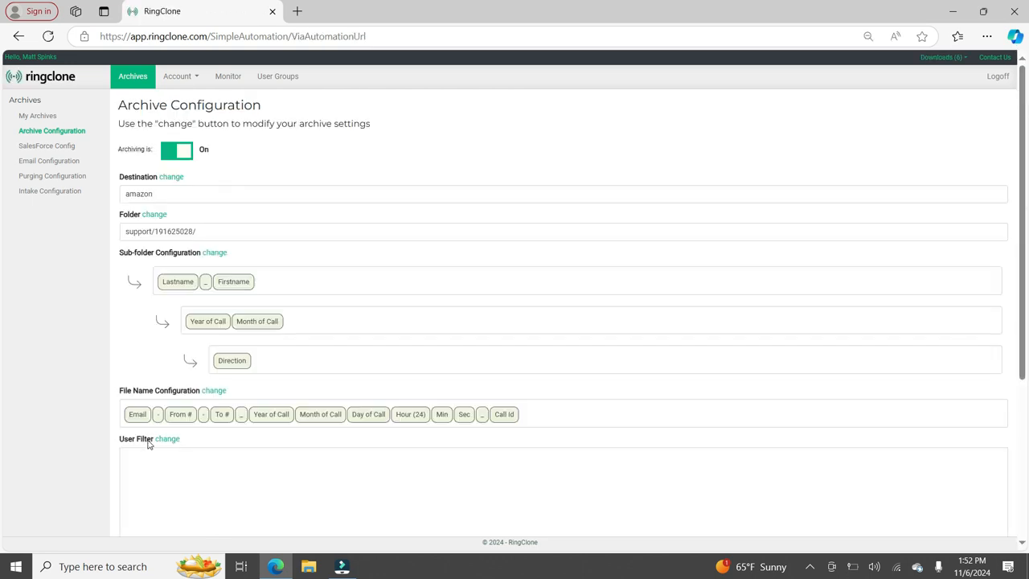
Rearrange the sub-folder levels as Site Name, Lastname_Firstname, and Year of Call with Month of Call, removing Direction
left_click(216, 253)
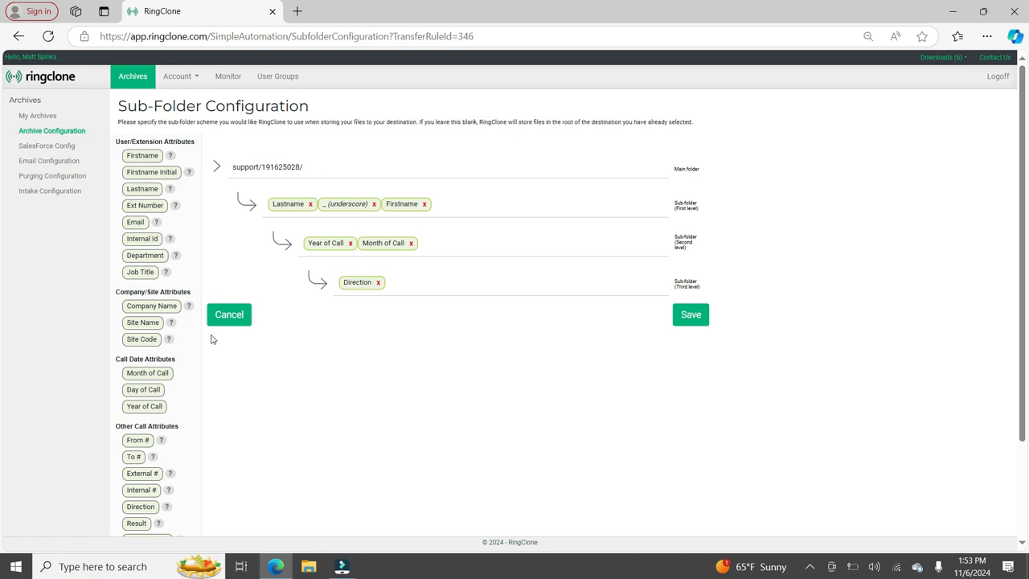
left_click_drag(143, 326, 392, 248)
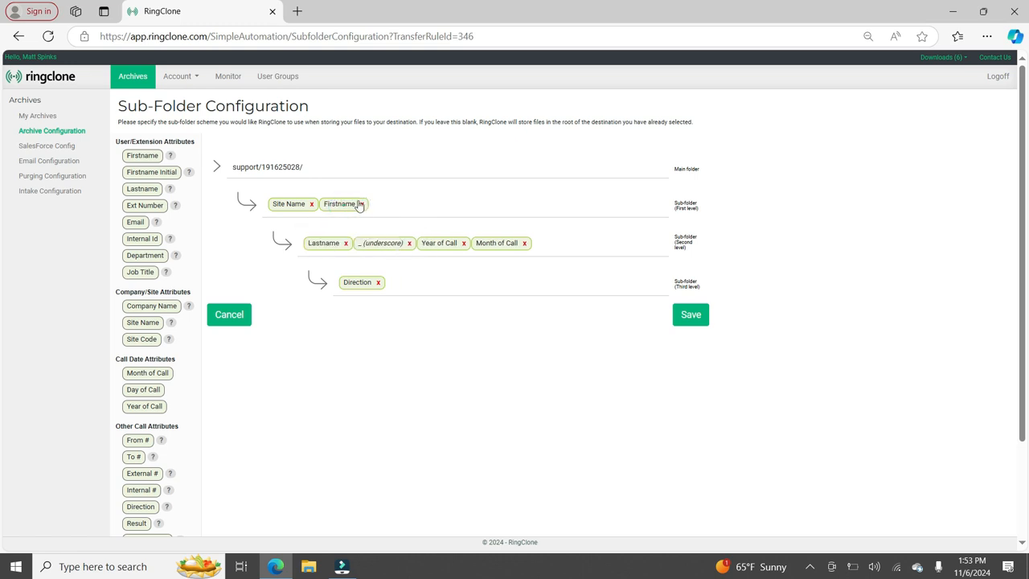
left_click_drag(347, 207, 374, 294)
left_click_drag(491, 246, 386, 290)
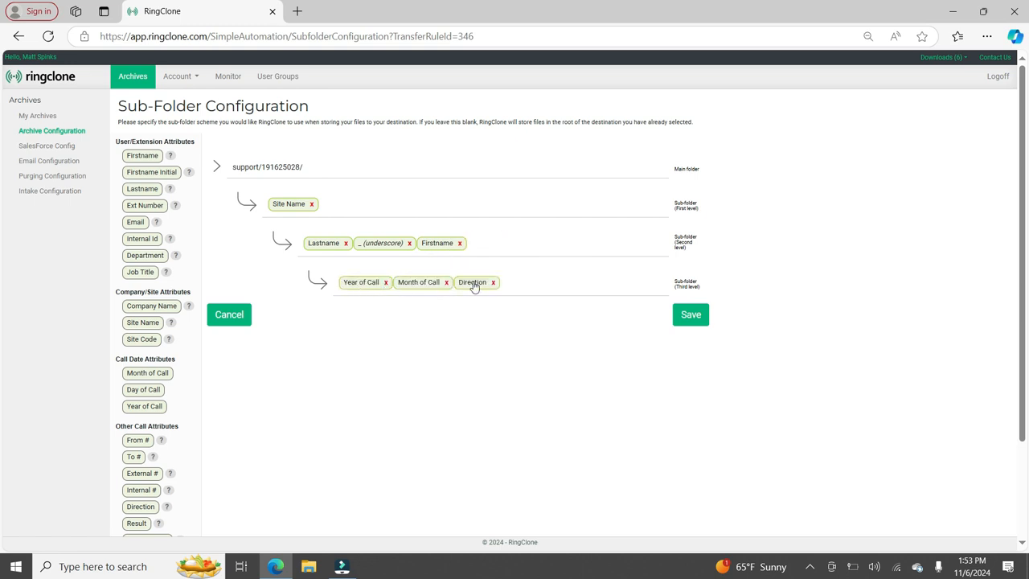
left_click(492, 284)
Look through the remaining sub-folder attributes and special characters, and discard the sub-folder changes
left_click(153, 458)
scroll(194, 456, "down", 1)
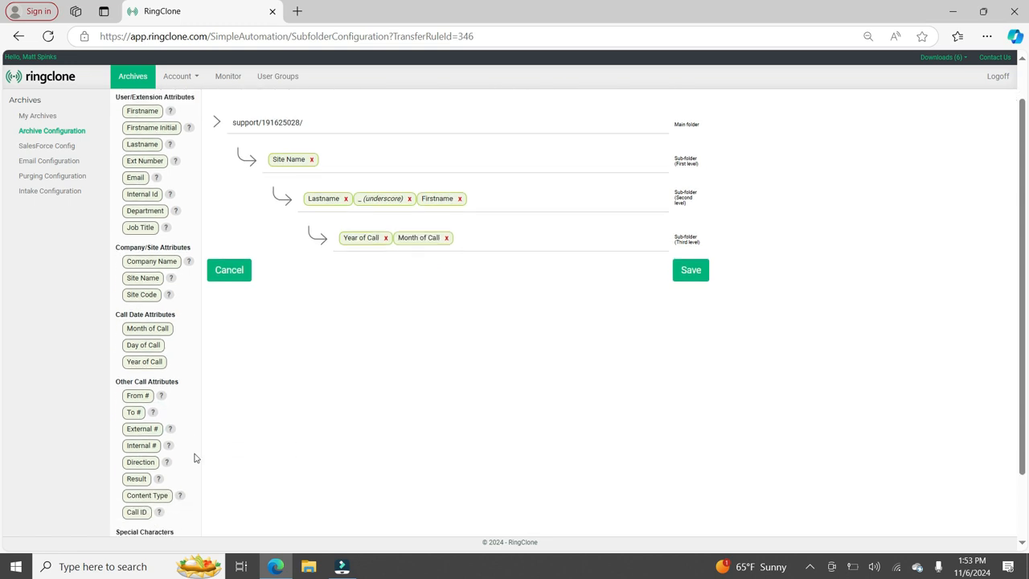
scroll(195, 456, "down", 2)
scroll(231, 332, "up", 3)
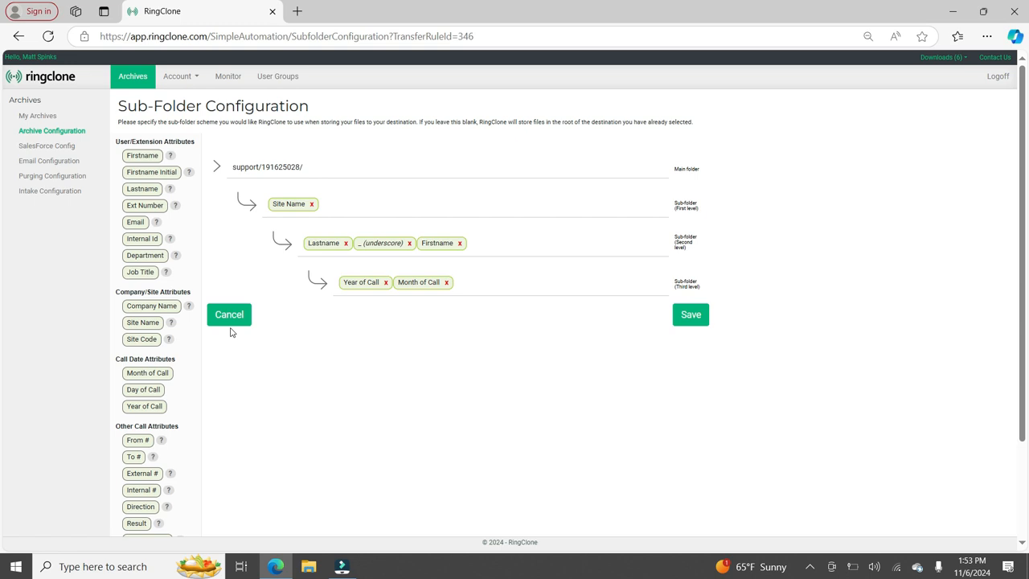
left_click(233, 323)
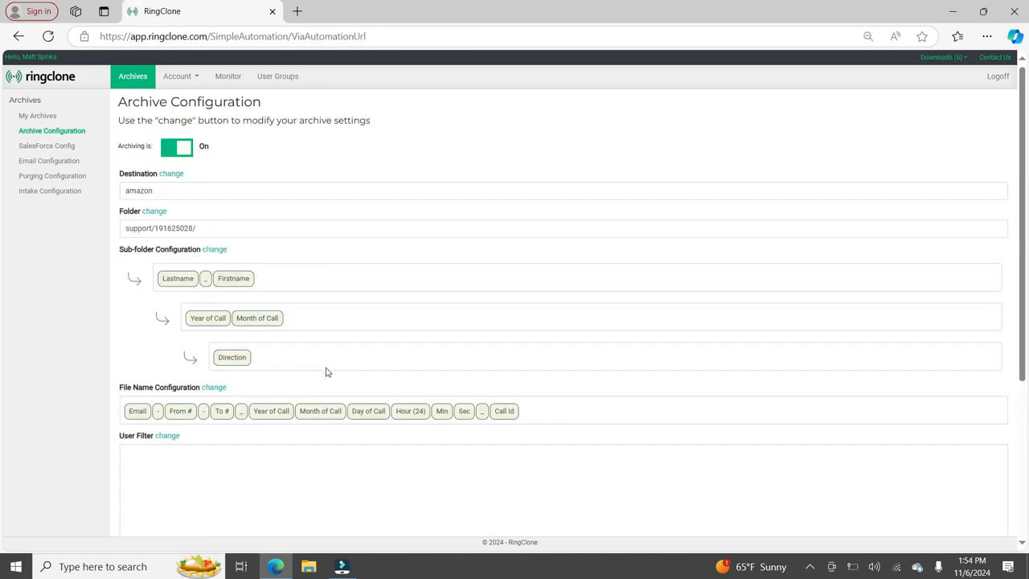
Review the file name configuration, user filter, archived content types and features in the archive settings
scroll(325, 372, "down", 3)
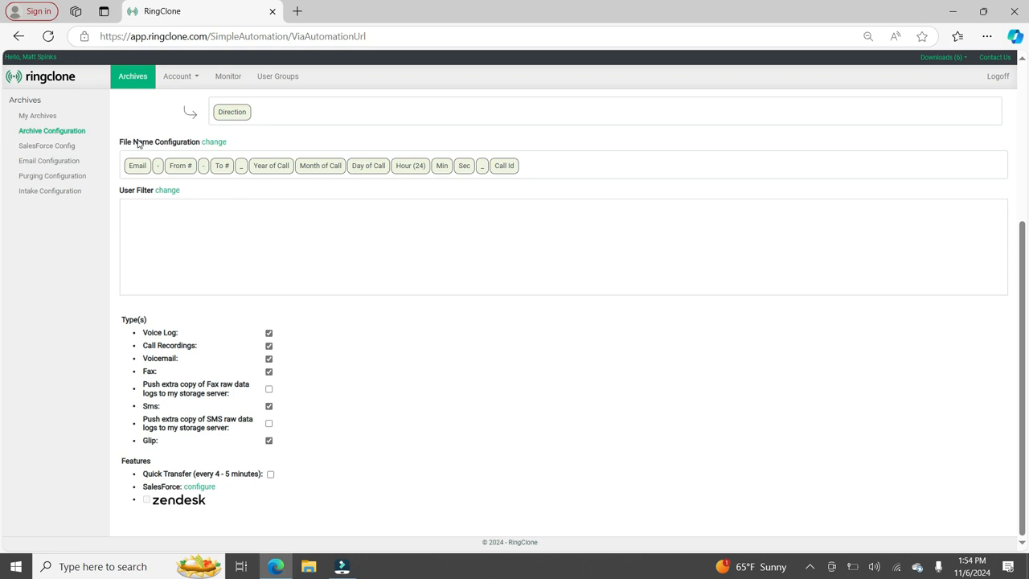
scroll(139, 146, "up", 2)
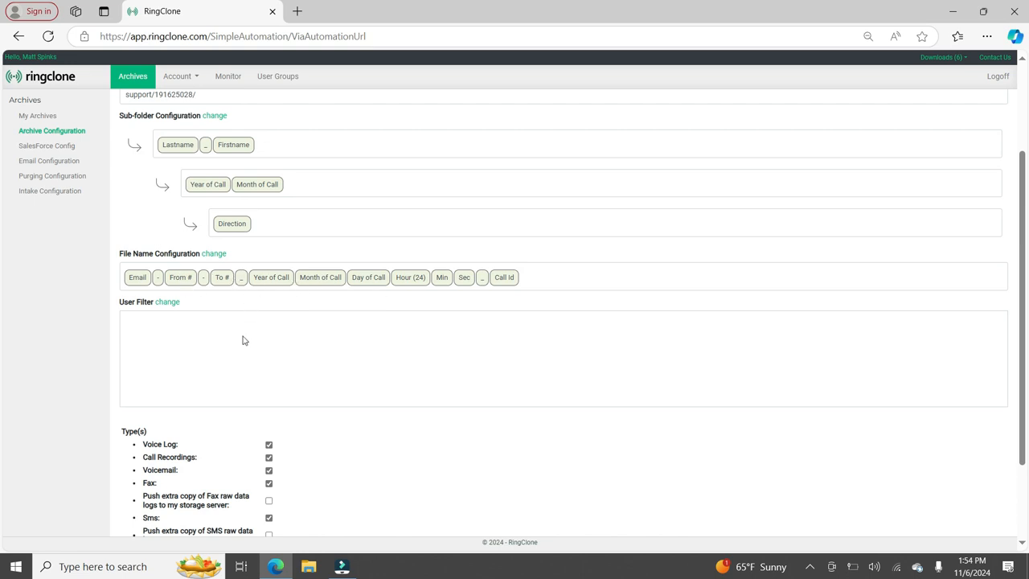
scroll(210, 394, "down", 2)
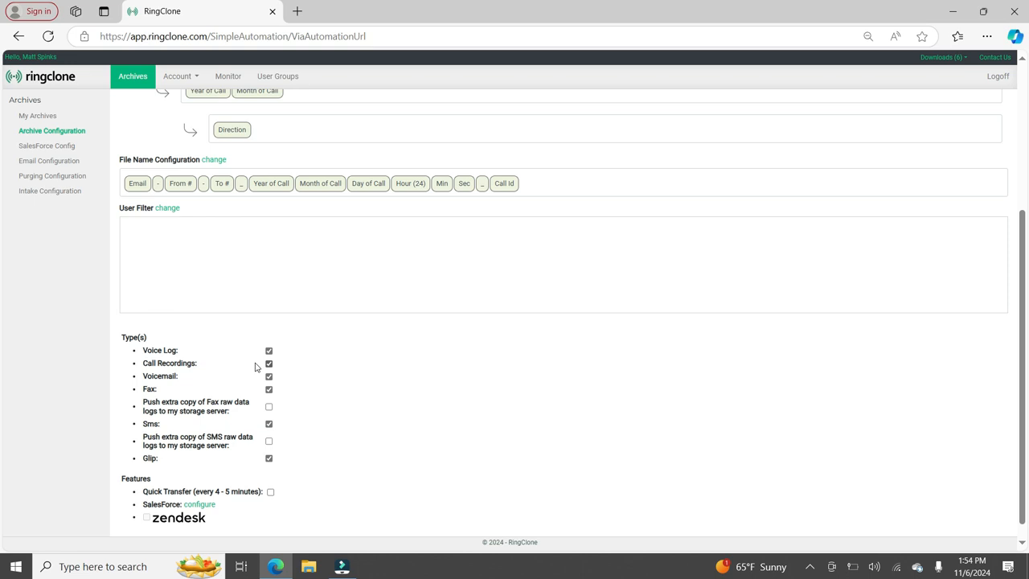
scroll(256, 367, "up", 5)
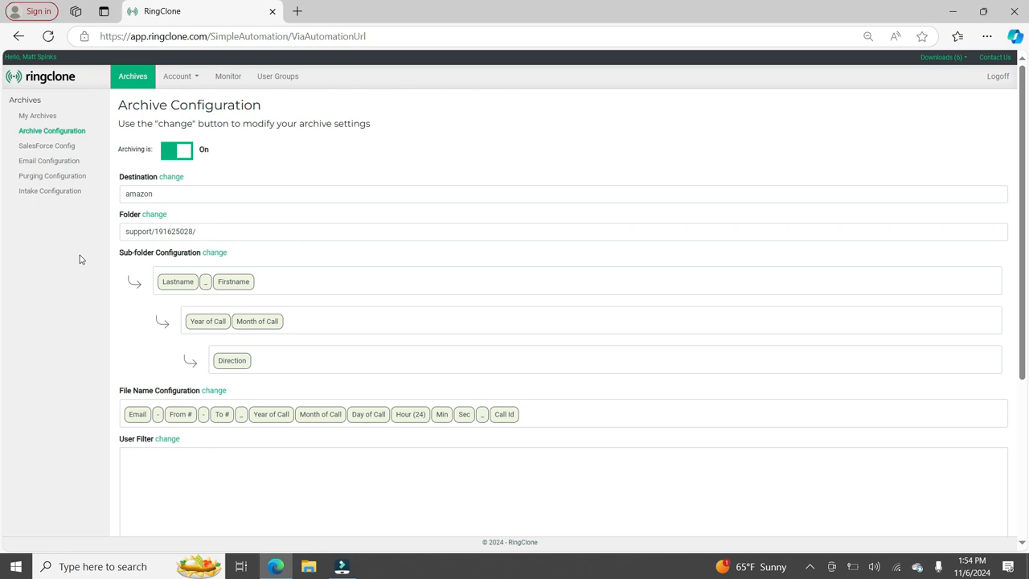
Open the RingCentral intake source and review its general options, transcription options and costs, and transcribed document options
left_click(55, 195)
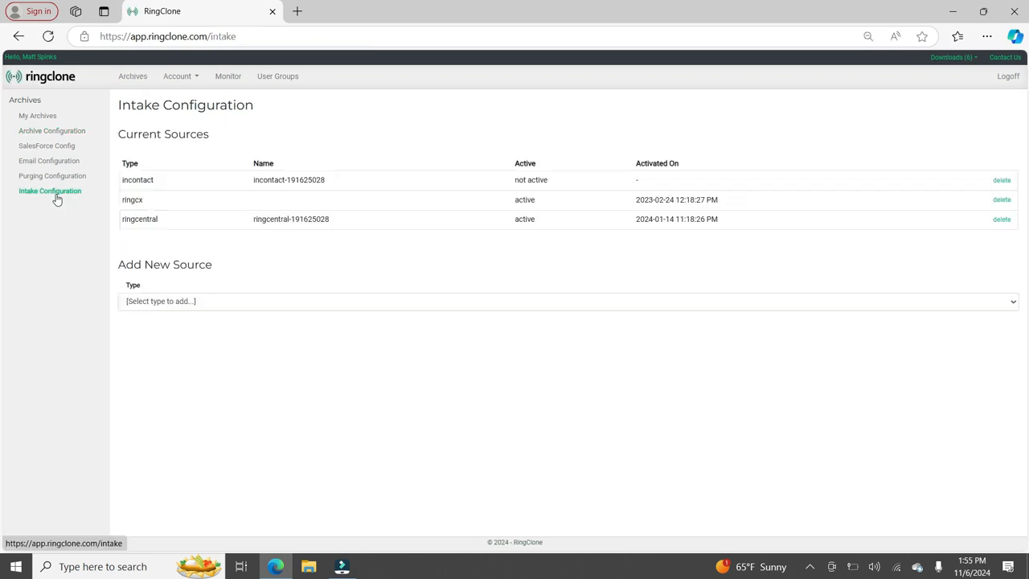
left_click(137, 222)
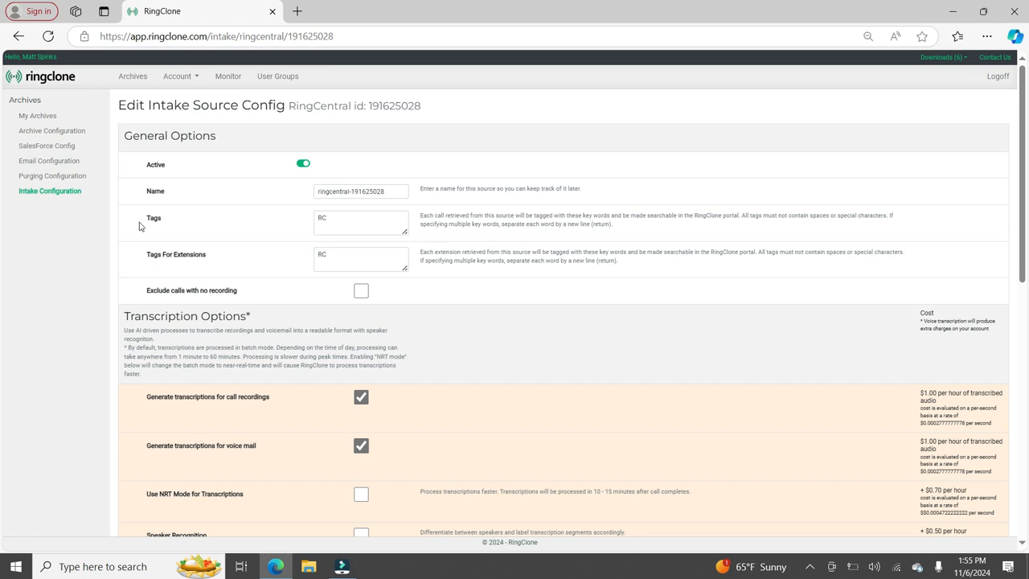
scroll(190, 342, "down", 2)
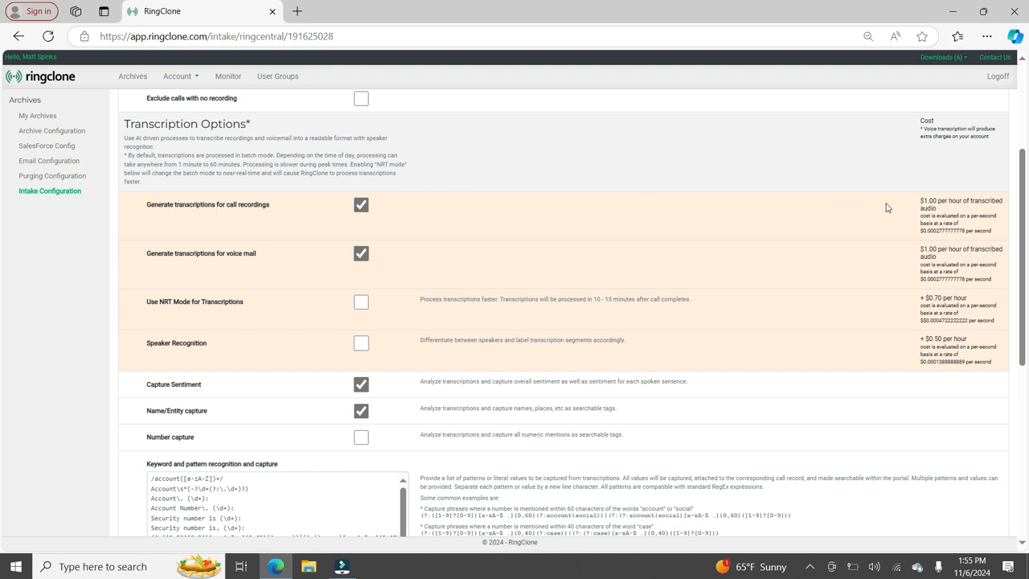
left_click_drag(928, 204, 982, 231)
left_click(828, 228)
scroll(417, 304, "down", 1)
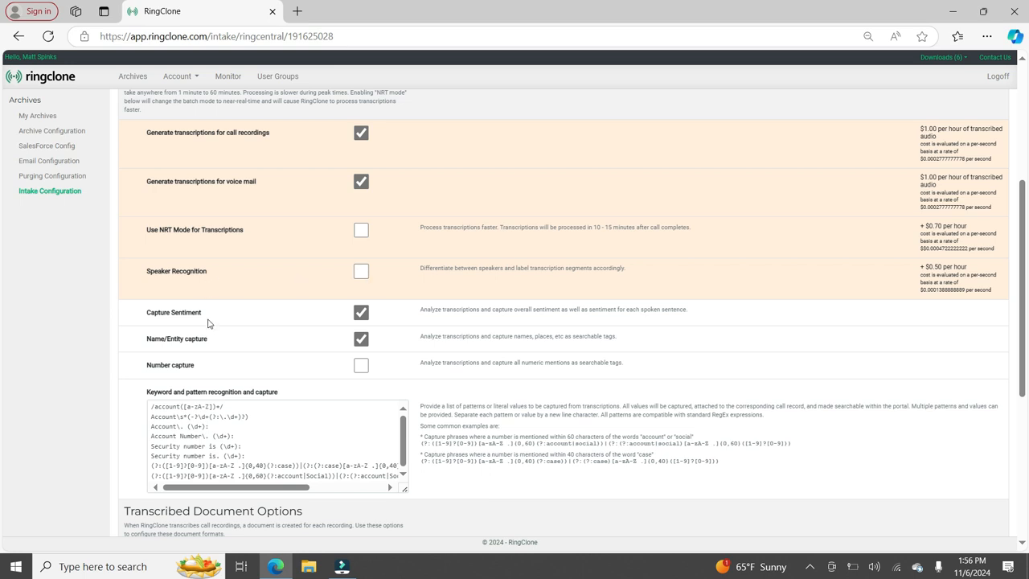
scroll(210, 322, "down", 1)
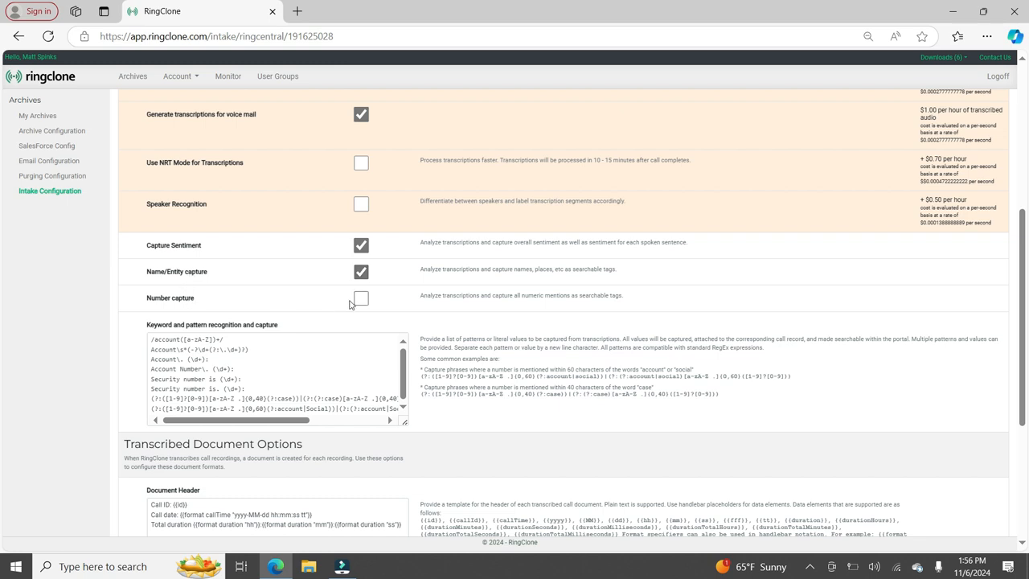
scroll(149, 301, "down", 3)
left_click(148, 304)
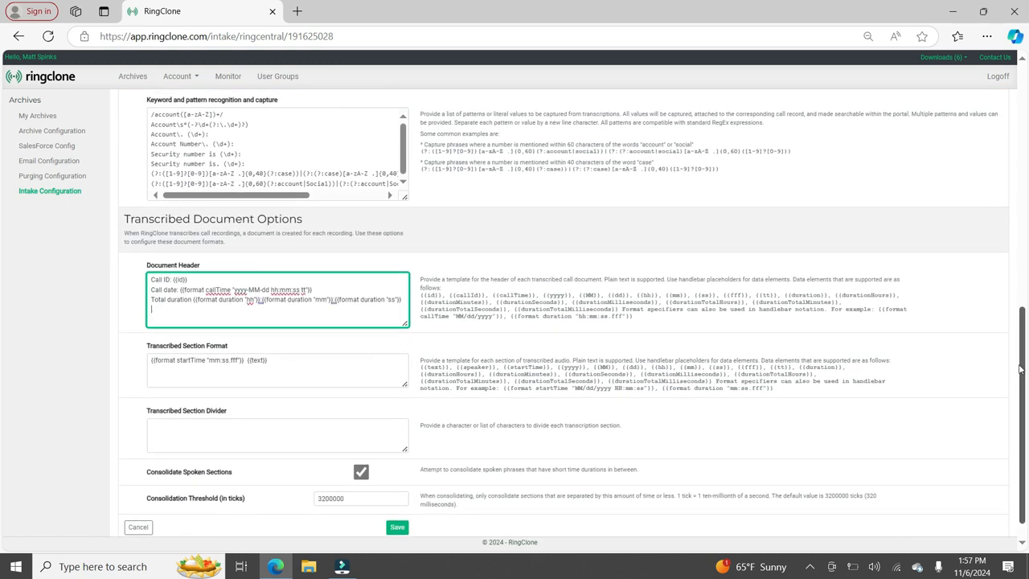
Enlarge the keyword and pattern recognition box of the RingCentral source vertically to show all its patterns
scroll(1019, 370, "up", 1)
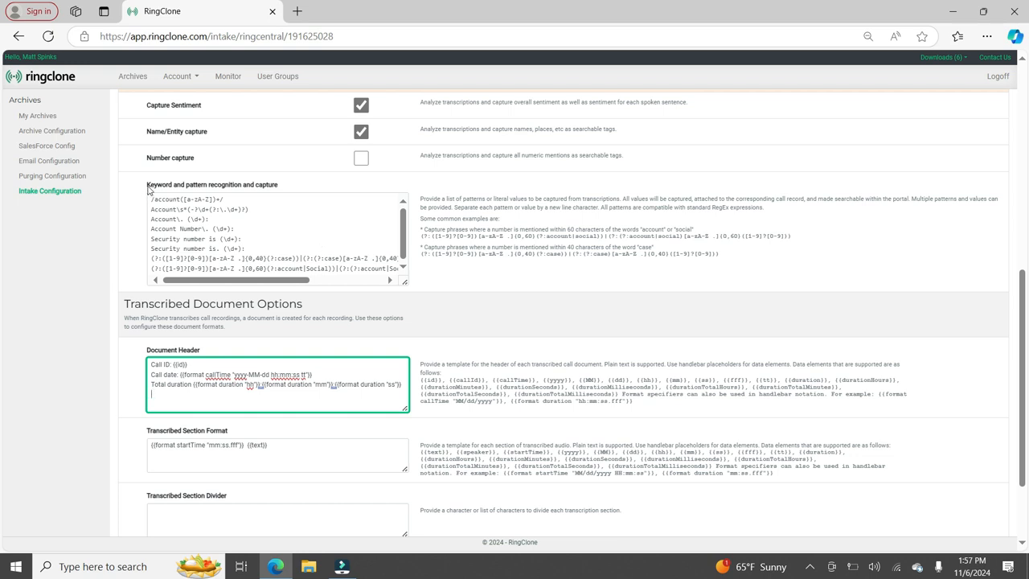
left_click_drag(148, 187, 273, 190)
left_click(271, 188)
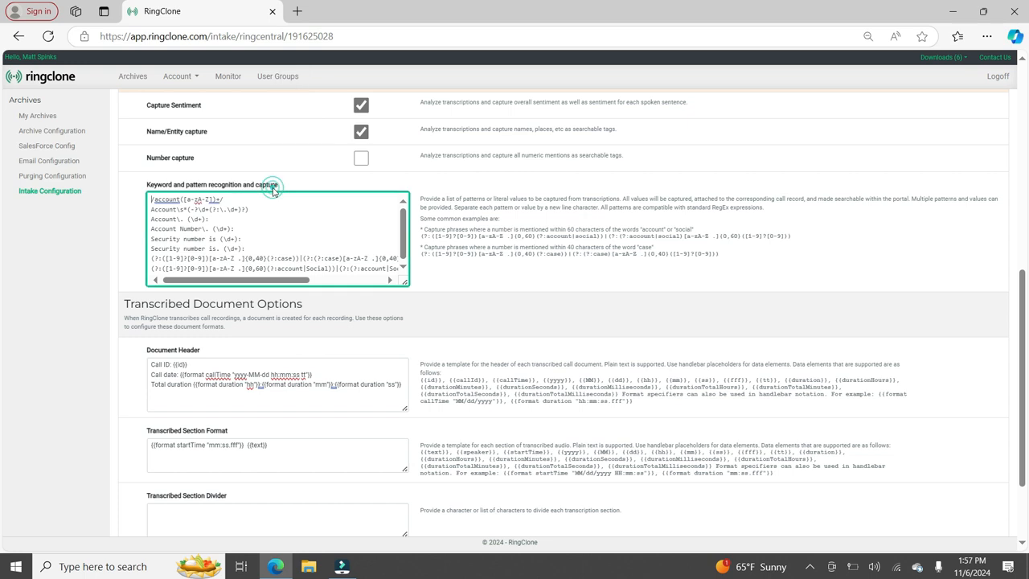
left_click(270, 218)
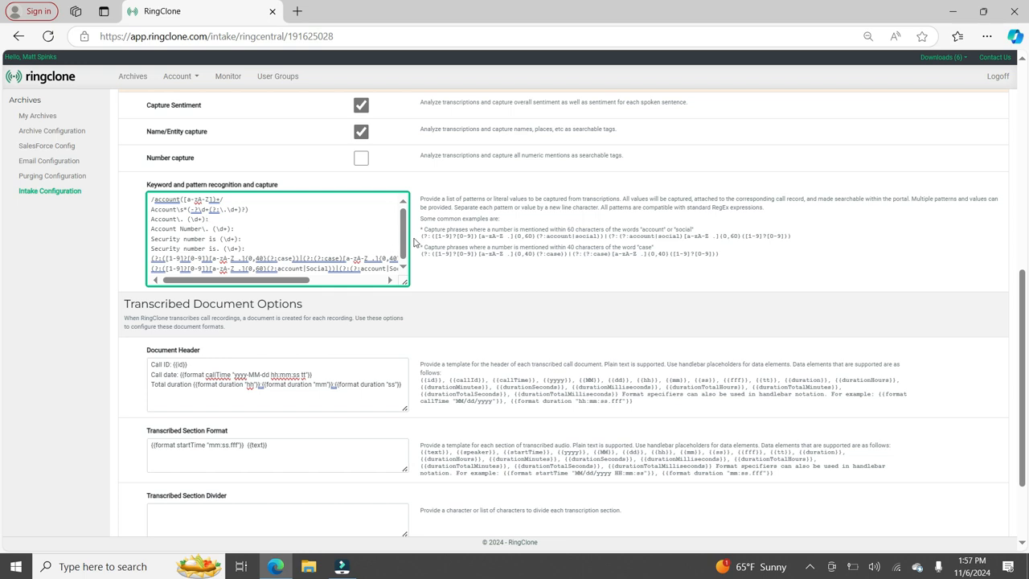
left_click(405, 283)
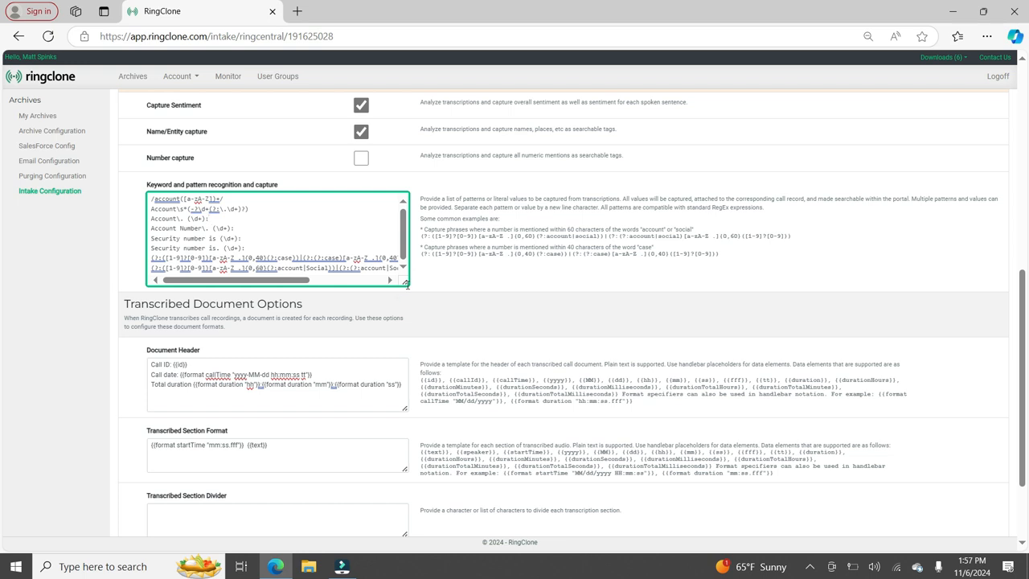
left_click_drag(405, 282, 410, 344)
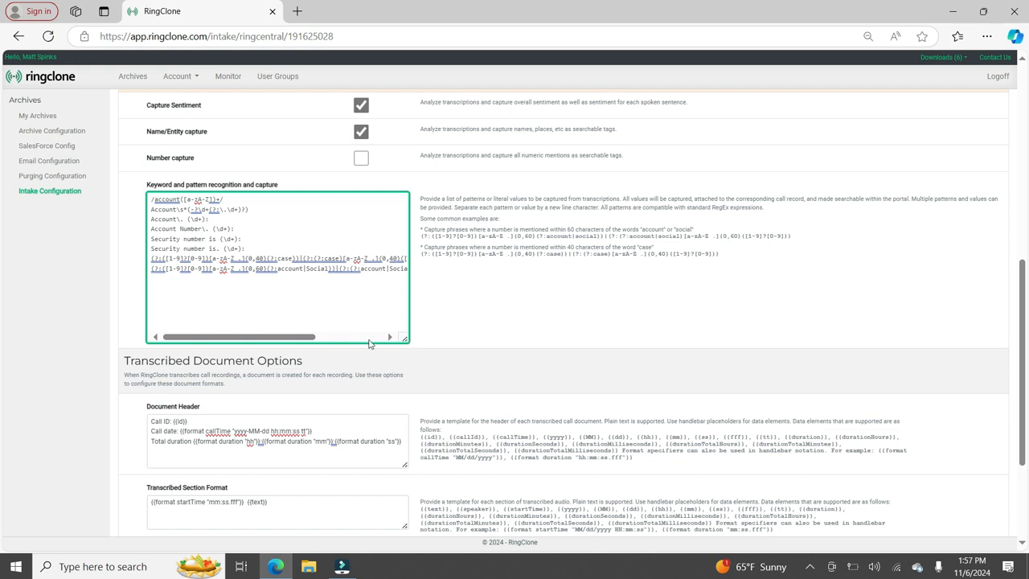
Examine the account and case patterns in the keyword and pattern recognition list, highlighting individual expressions without changing them
left_click_drag(281, 336, 201, 333)
left_click_drag(277, 269, 254, 270)
left_click(252, 272)
left_click_drag(151, 209, 255, 211)
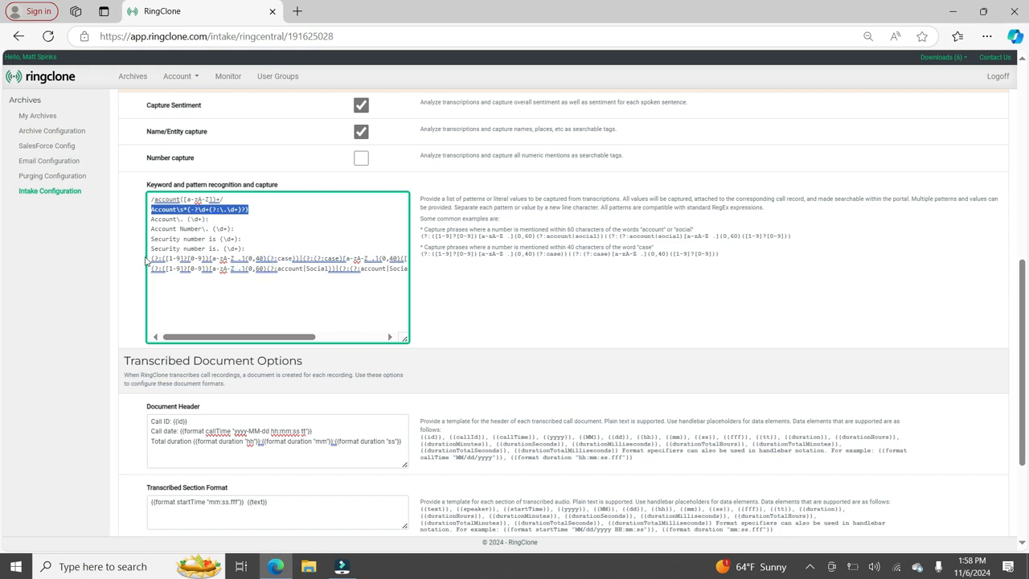
left_click_drag(152, 258, 346, 259)
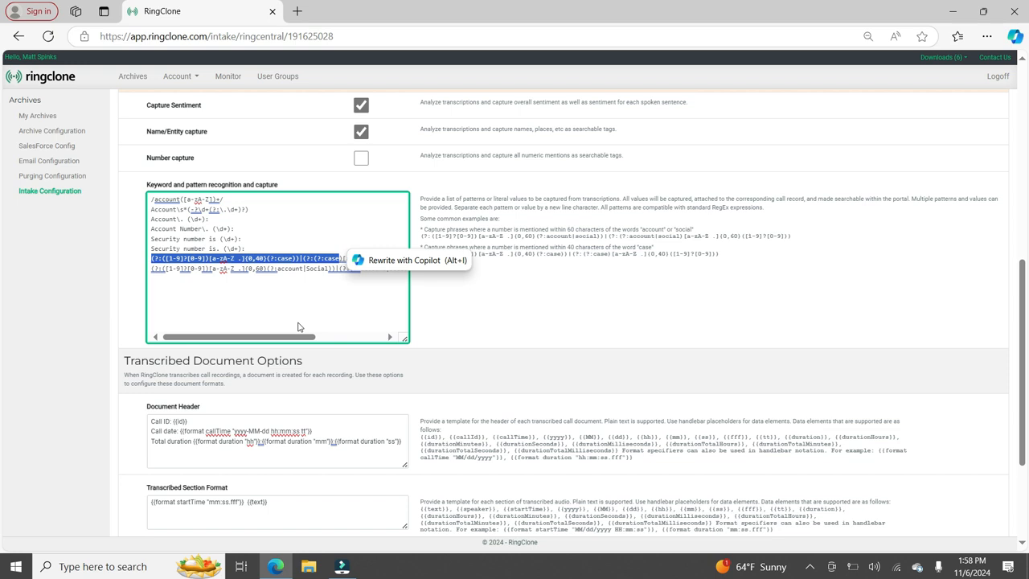
left_click(292, 271)
double_click(300, 268)
left_click(291, 269)
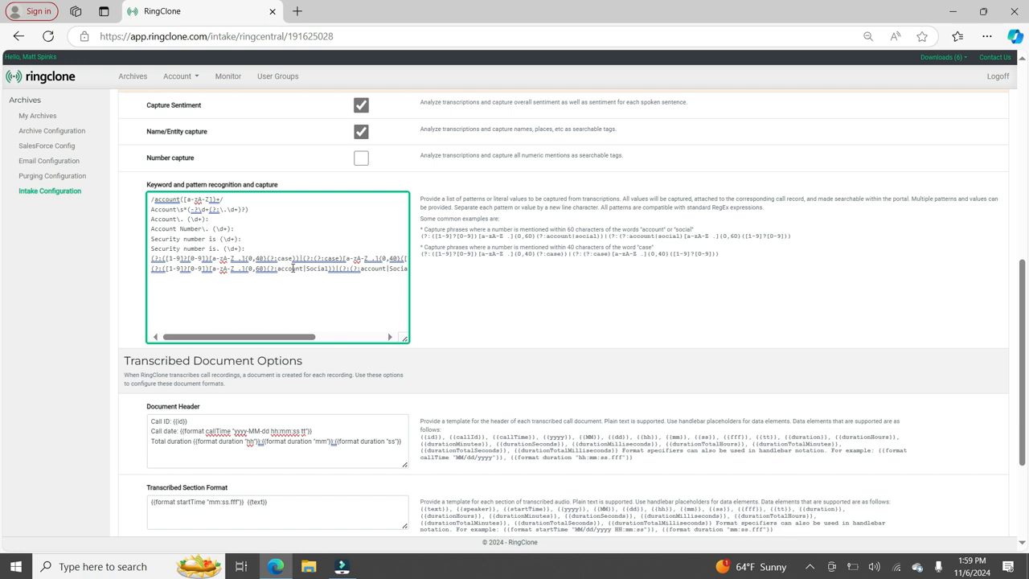
Look over the RingCentral source's remaining settings, including the transcribed document options, and return to the voice archives
scroll(512, 351, "down", 3)
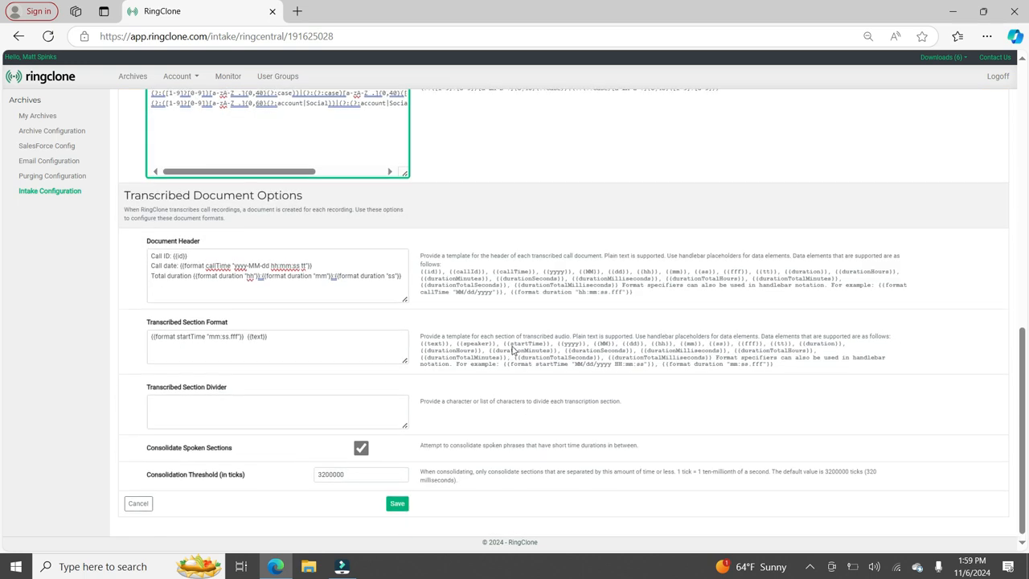
scroll(512, 351, "up", 15)
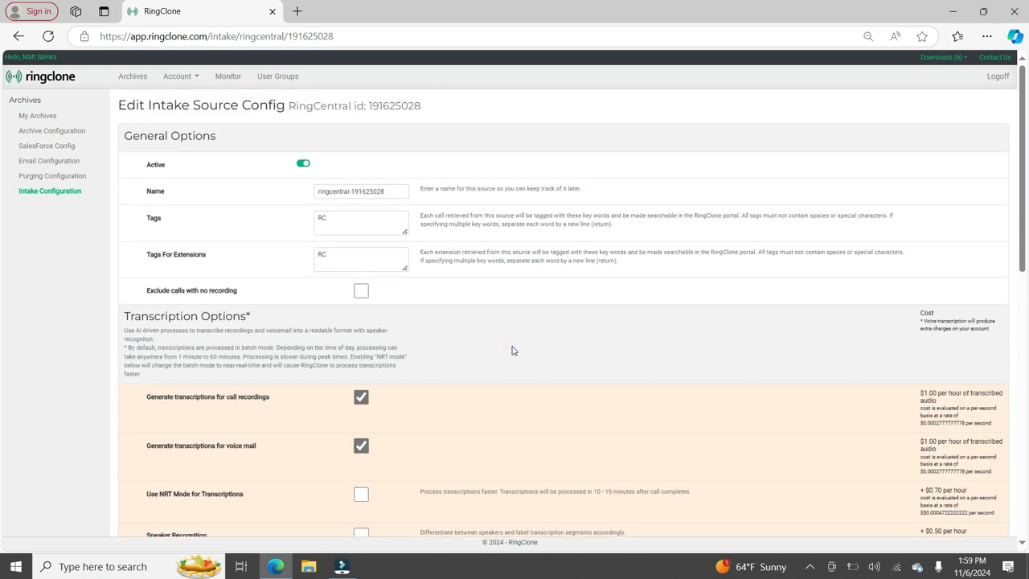
scroll(512, 351, "down", 15)
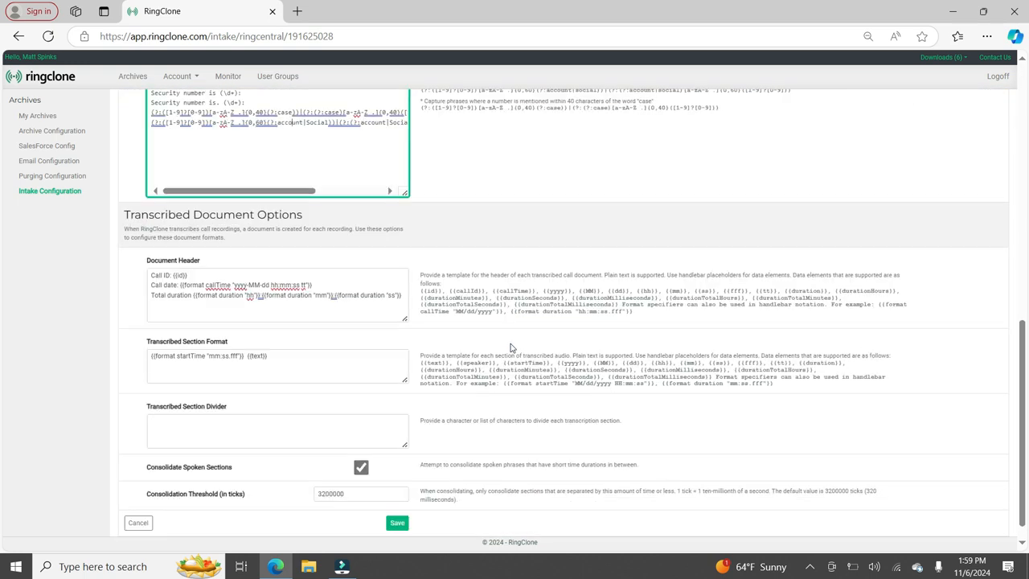
scroll(512, 368, "up", 15)
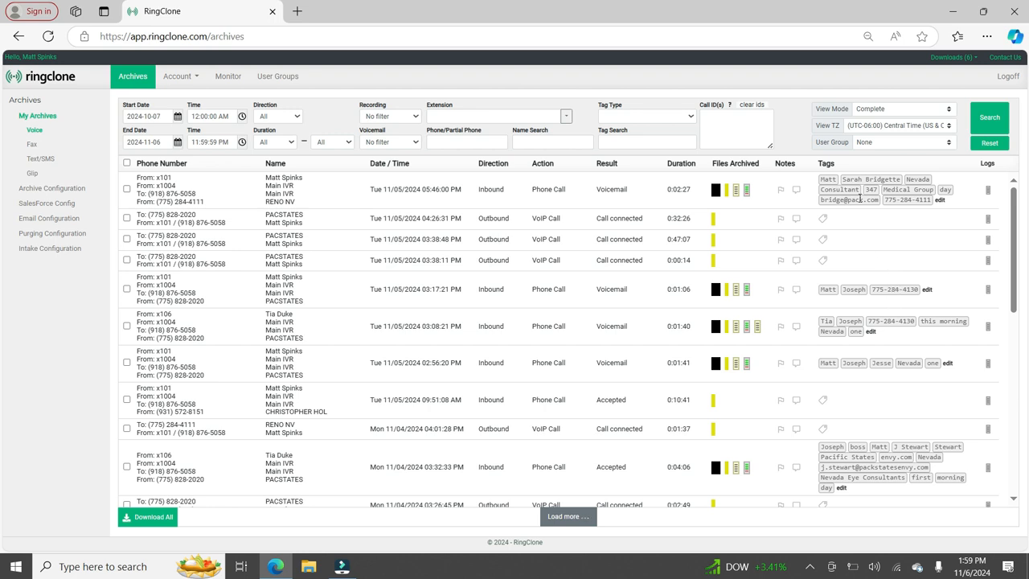
Search the voice archives for calls with the tag "arvest"
double_click(821, 164)
left_click(828, 165)
left_click(652, 143)
type("arvest")
key("Return")
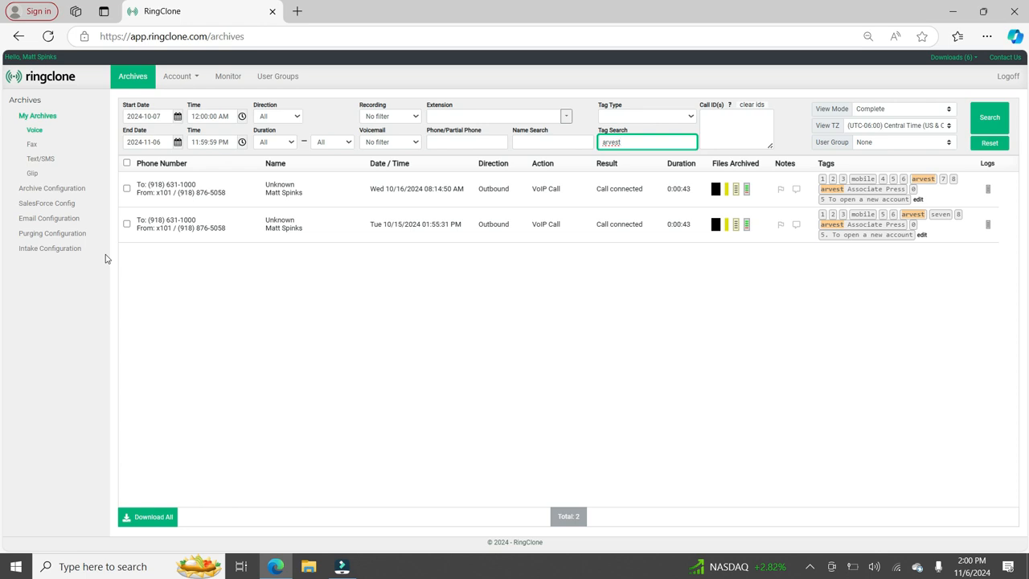
left_click(296, 11)
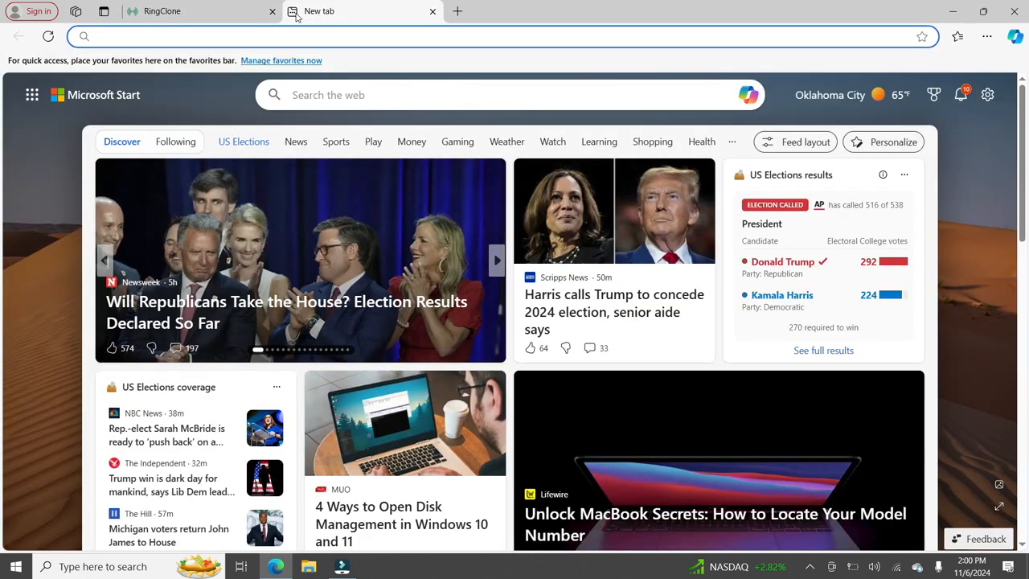
type("www.")
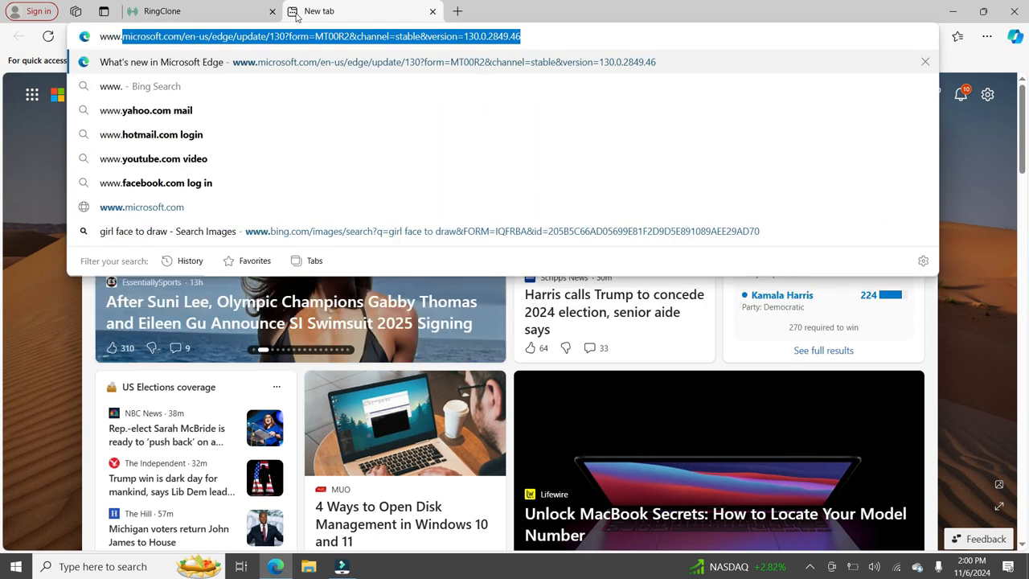
type("ringclo")
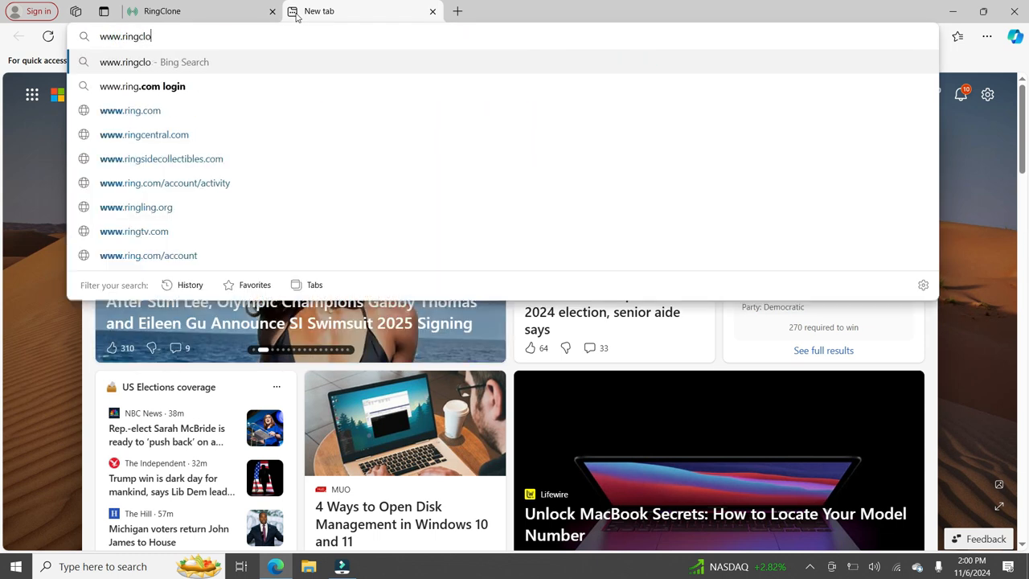
type("ne.com")
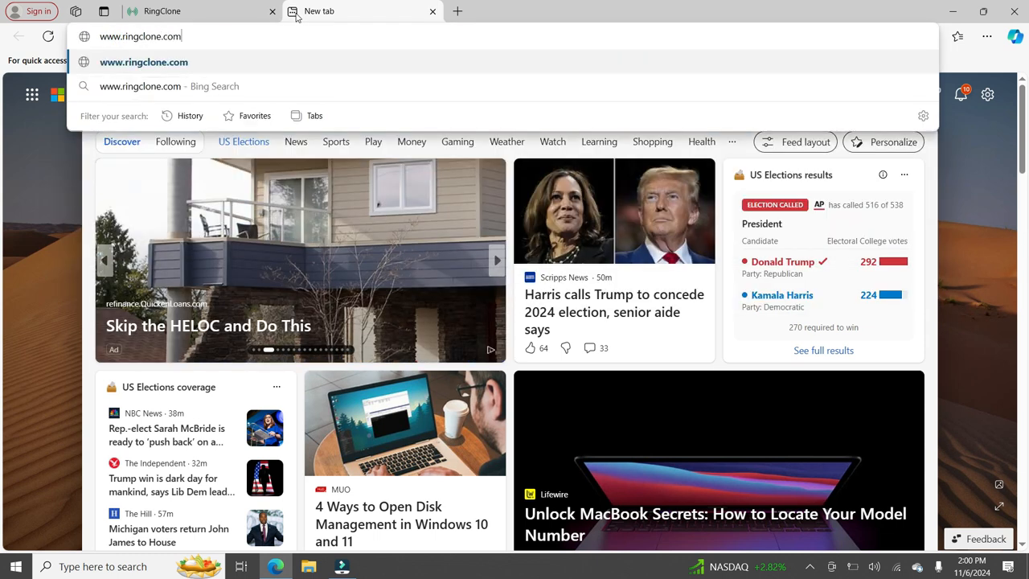
key("Return")
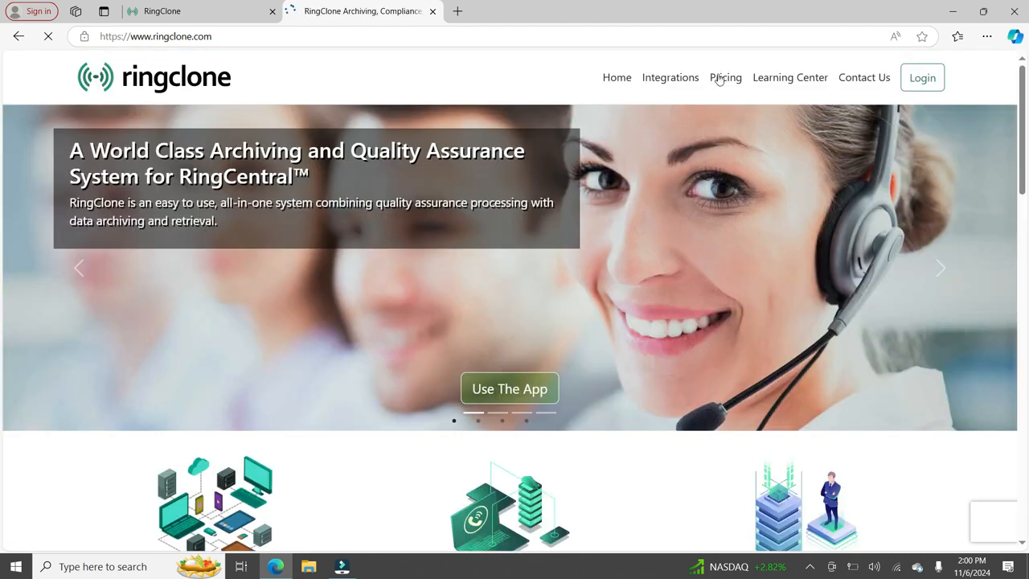
left_click(720, 80)
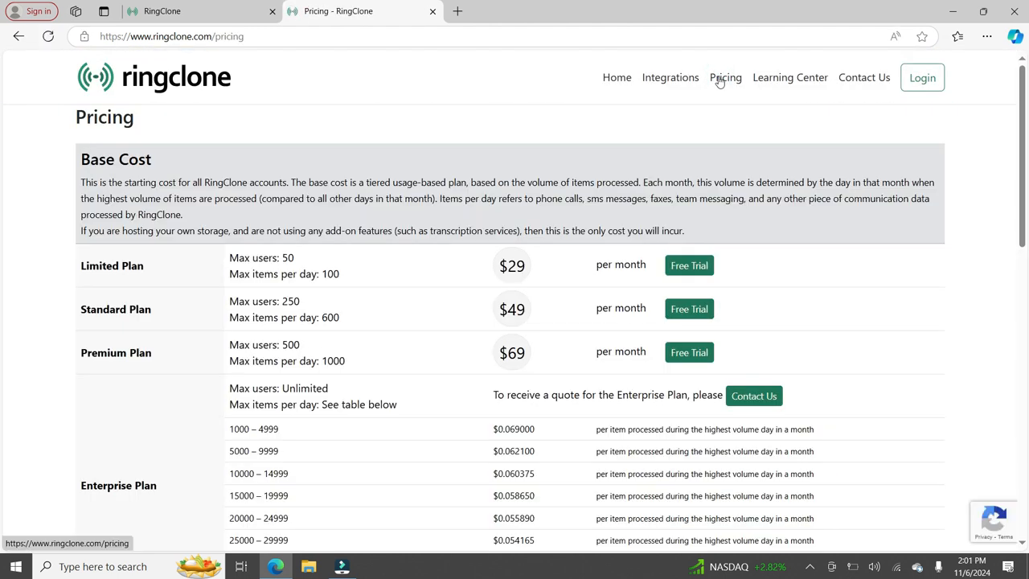
Compare the base costs and limits of the Limited, Standard, Premium and Enterprise plans, highlighting the Premium Plan price
scroll(863, 266, "down", 1)
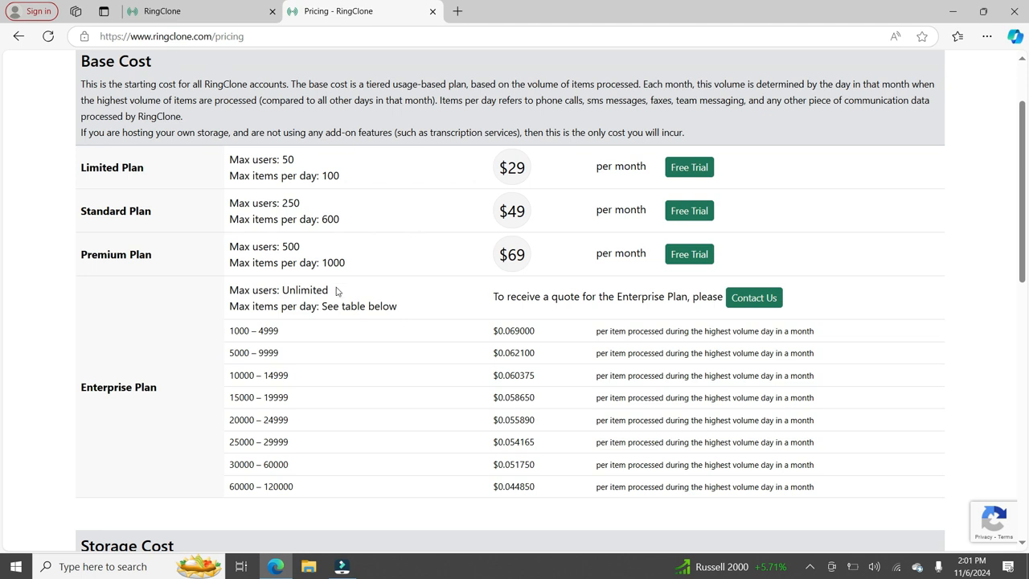
scroll(337, 287, "down", 1)
scroll(330, 285, "up", 2)
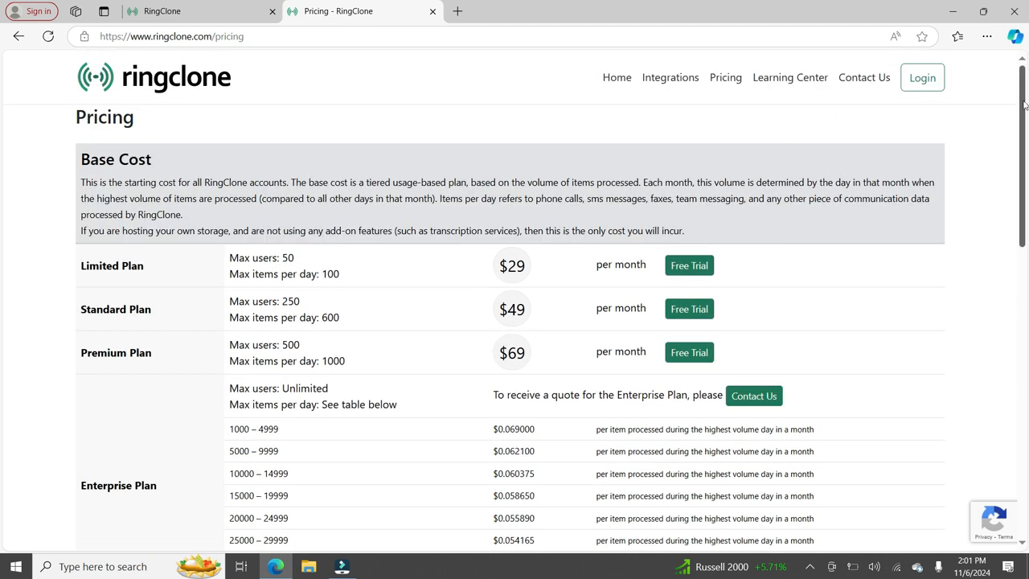
left_click_drag(1026, 106, 1027, 146)
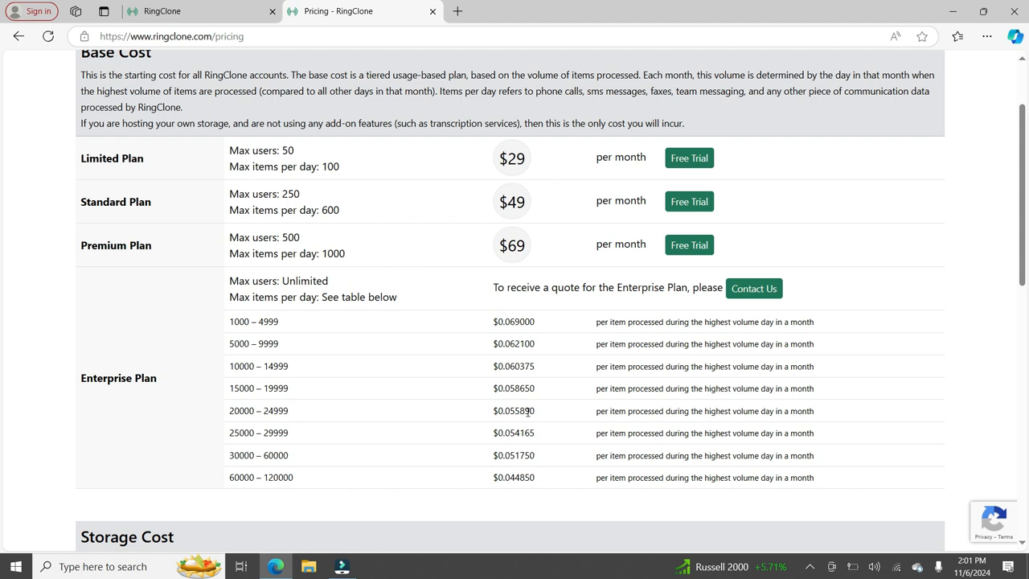
double_click(518, 245)
left_click_drag(518, 245, 500, 251)
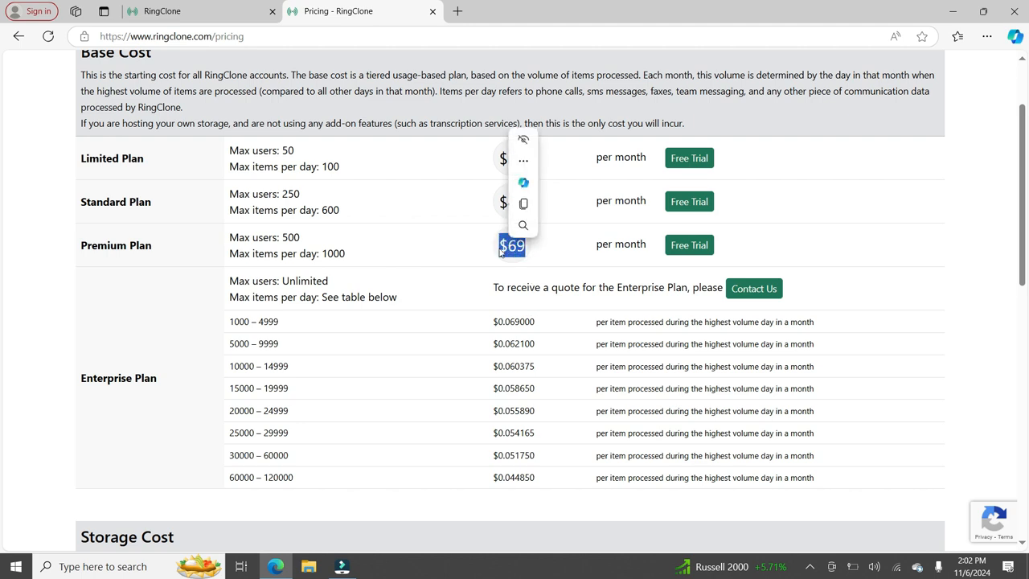
key("ctrl+c")
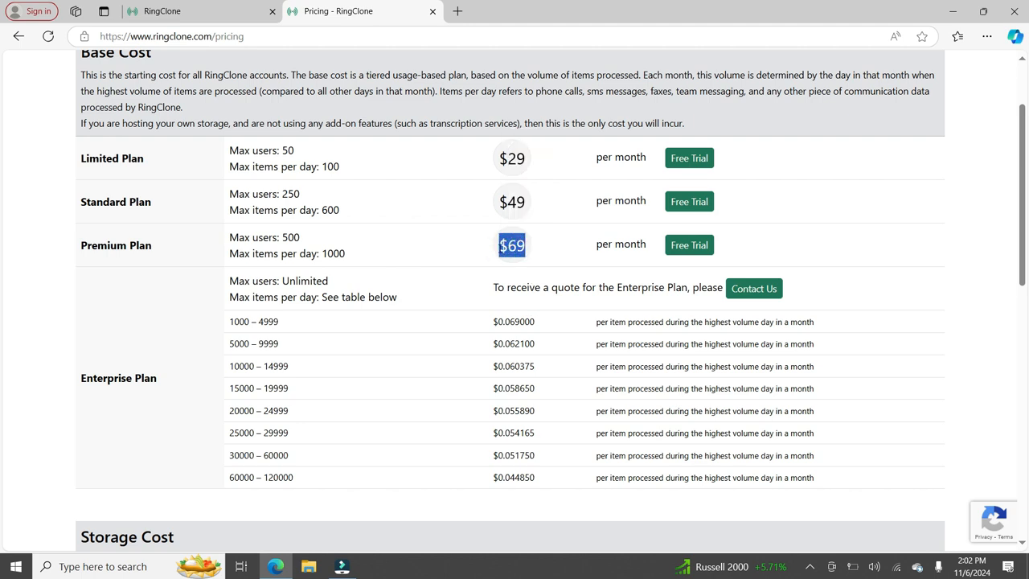
left_click(506, 249)
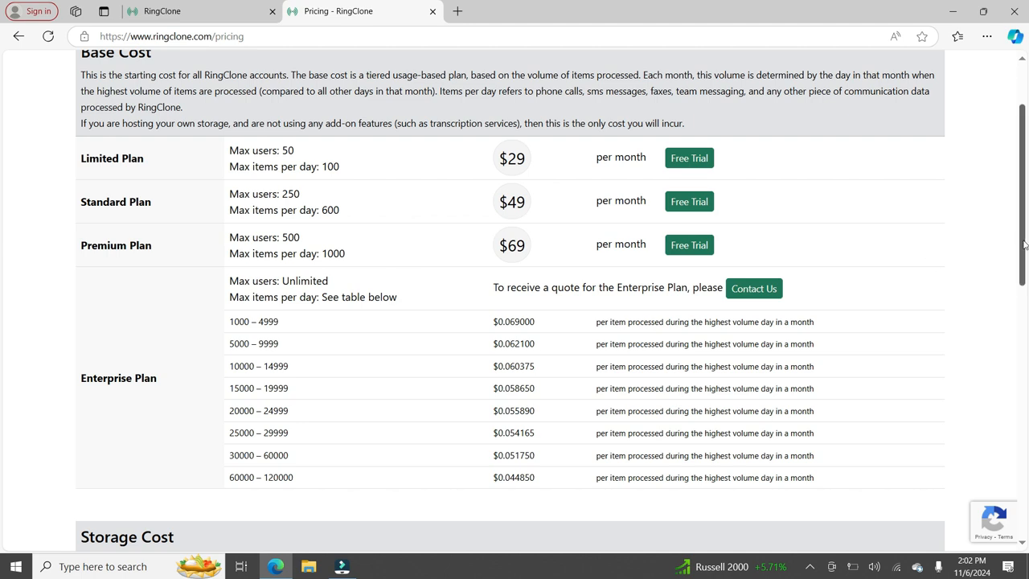
Review the storage and transcription service costs below the Enterprise Plan rates, and return to the plan prices
scroll(1023, 245, "down", 3)
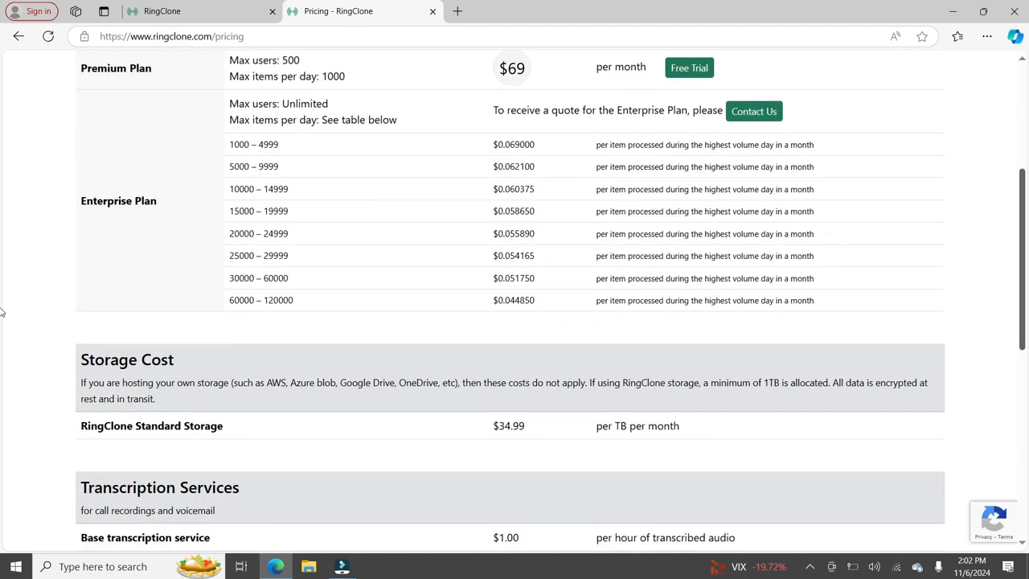
scroll(1, 314, "down", 1)
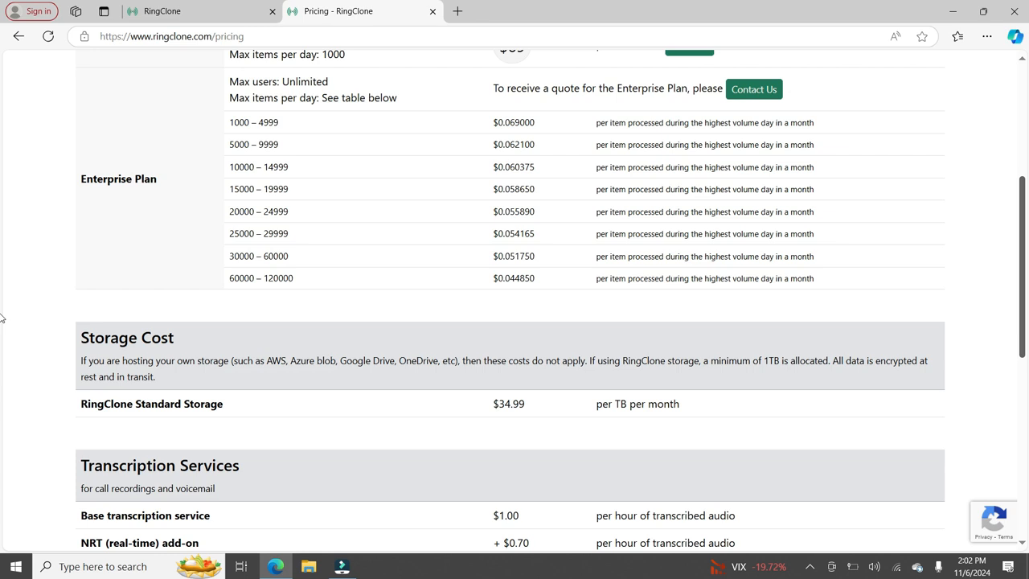
scroll(703, 376, "down", 1)
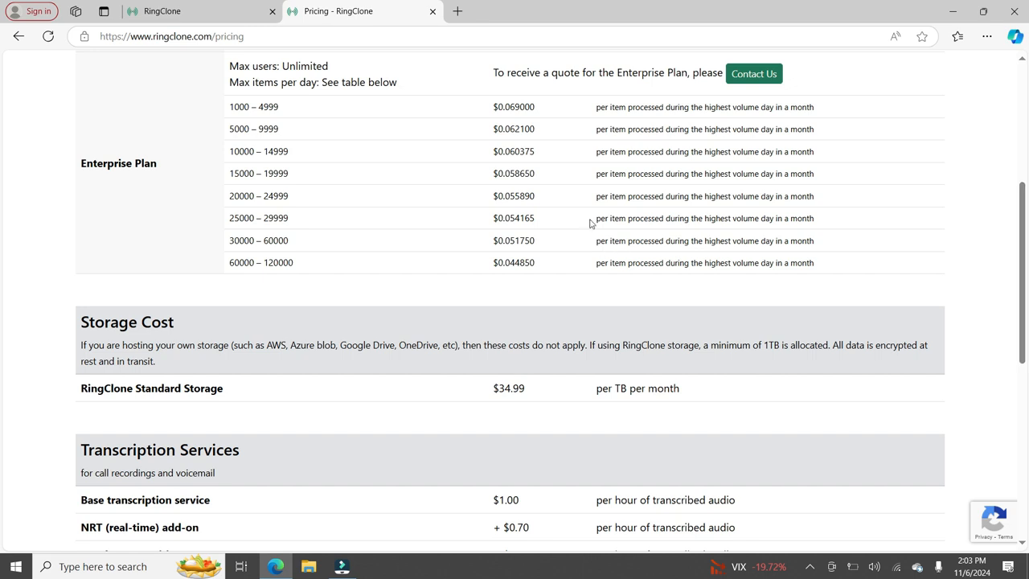
scroll(1017, 230, "up", 2)
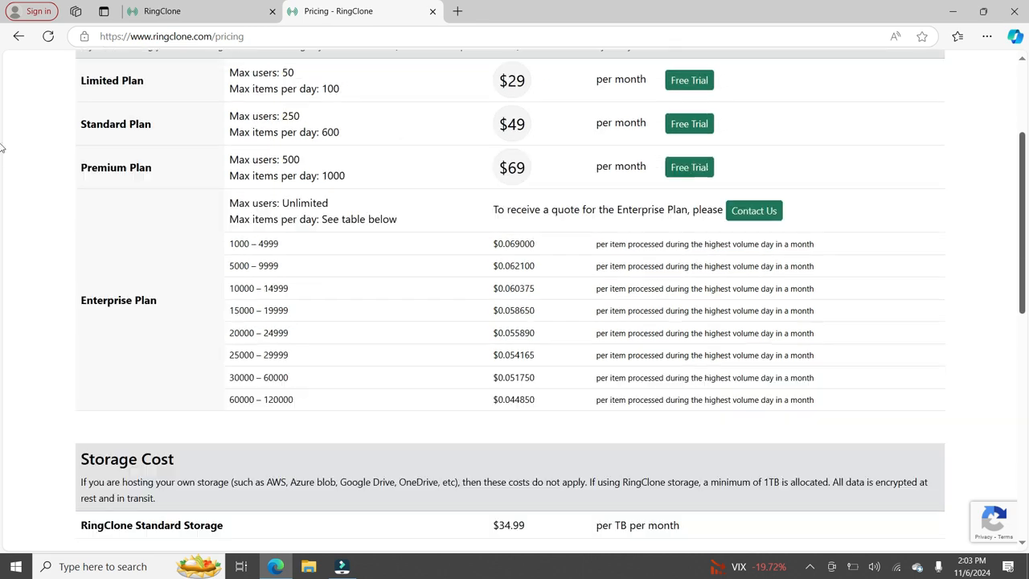
Recheck the Storage Cost and Transcription Services rates on the Pricing page, and go back to the Base Cost section
scroll(2, 152, "up", 2)
scroll(1, 202, "down", 5)
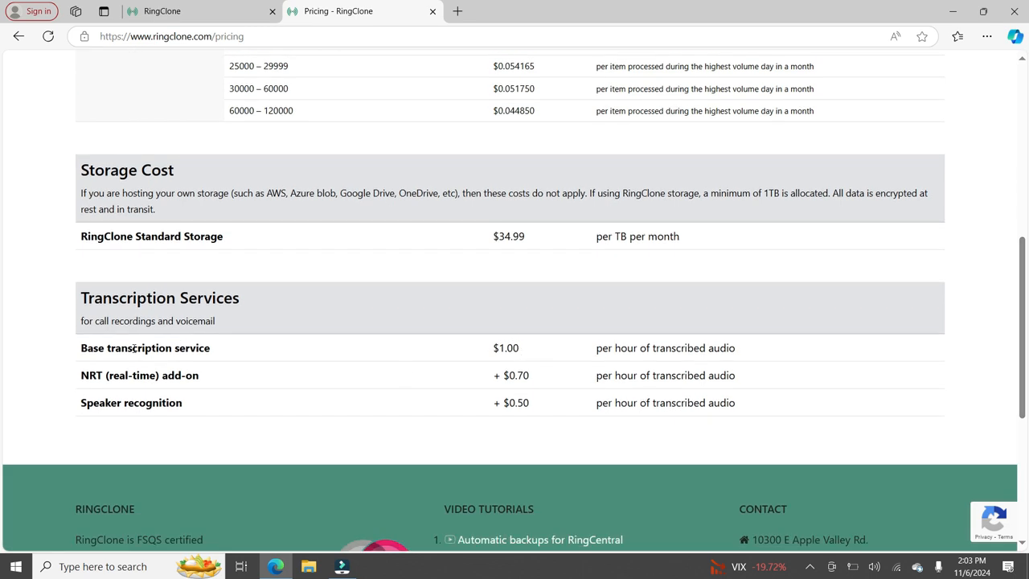
left_click(1019, 217)
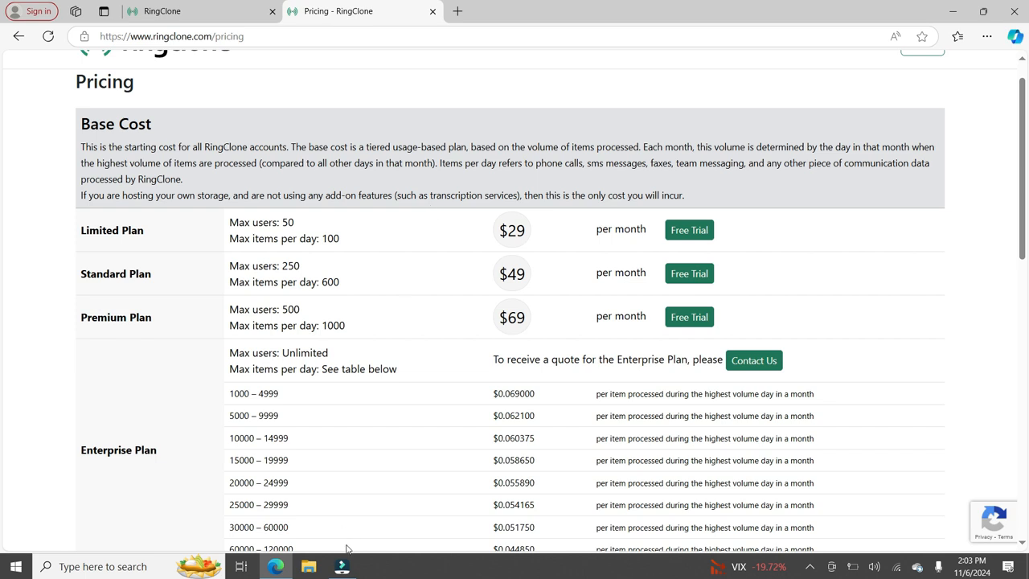
Switch to Wondershare Filmora and bring up the options of the screen recorder running in the background
mouse_move(347, 565)
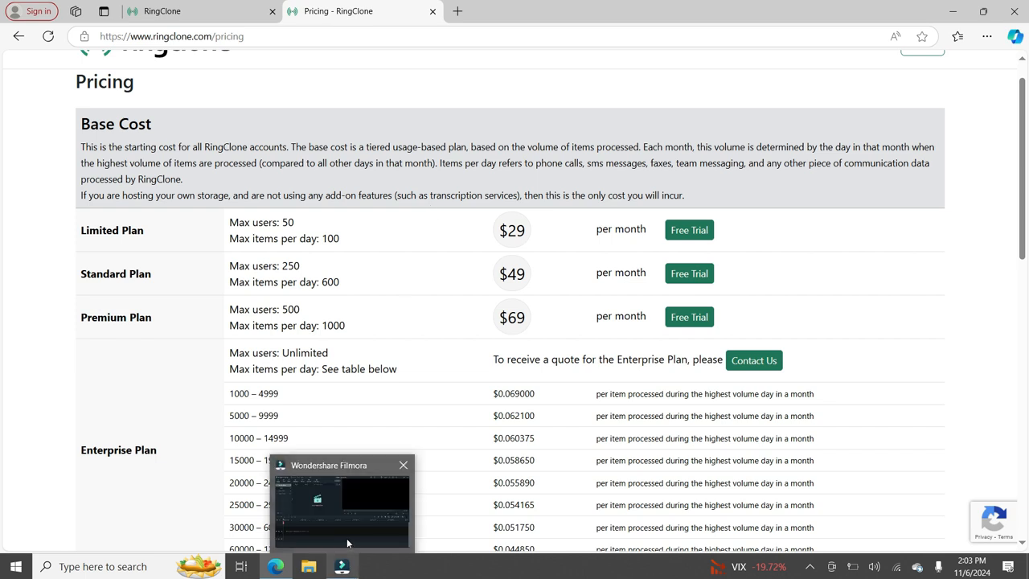
left_click(346, 537)
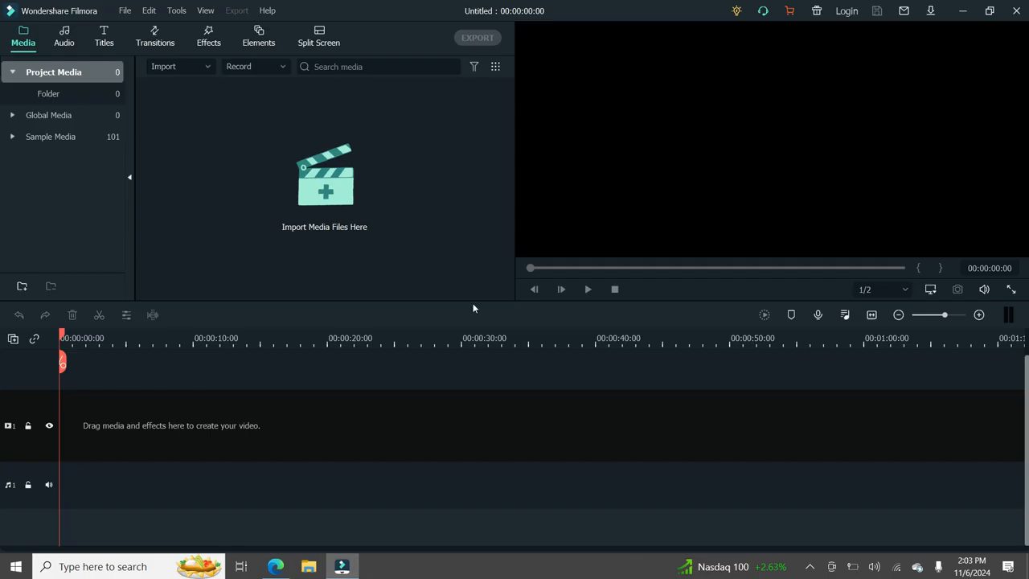
left_click(809, 572)
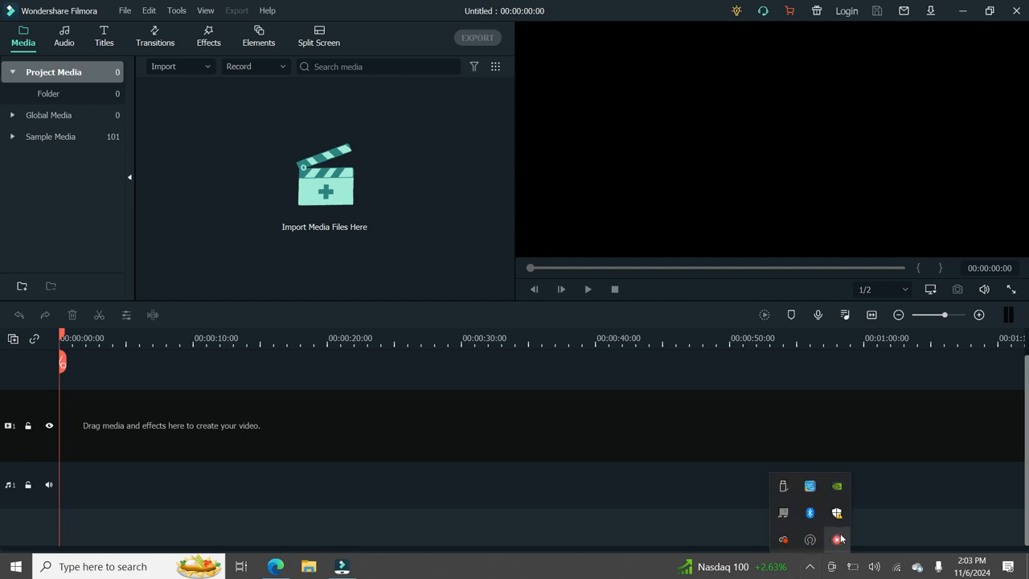
right_click(838, 539)
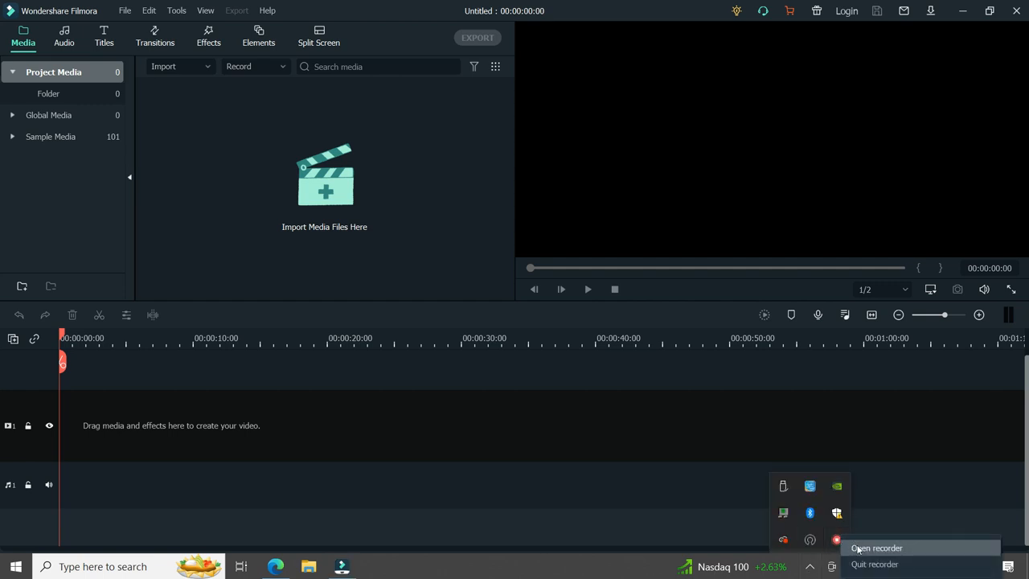